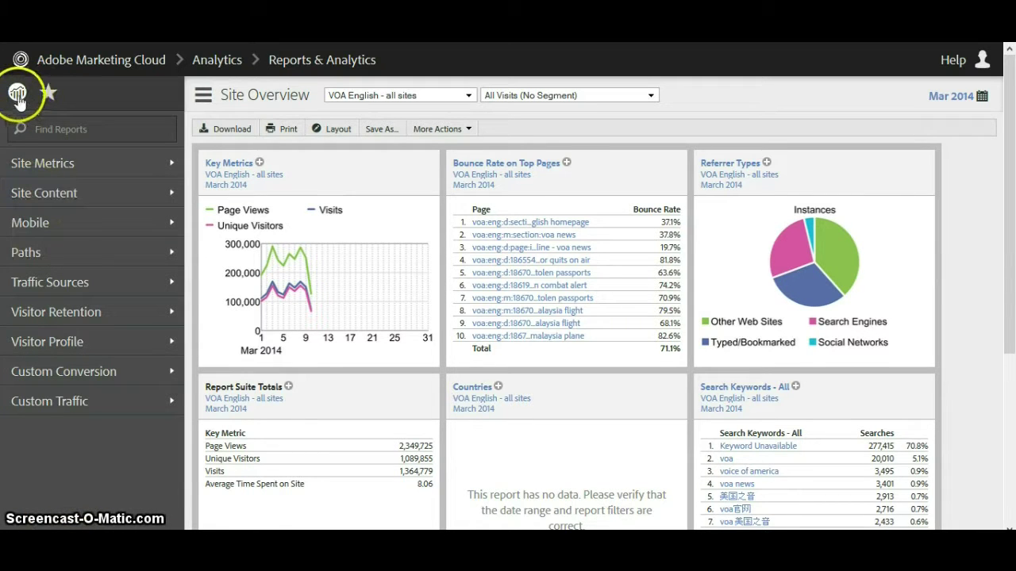
Browse the sidebar's favorites and Site Metrics reports, then bring up the report-suite list.
{"action": "left_click", "coordinate": [48, 94]}
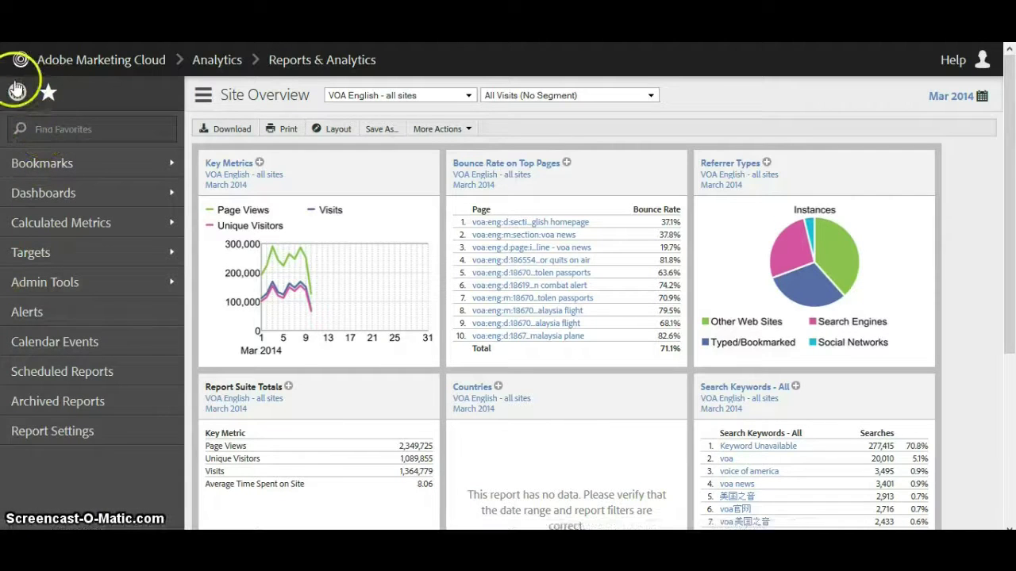
{"action": "left_click", "coordinate": [17, 89]}
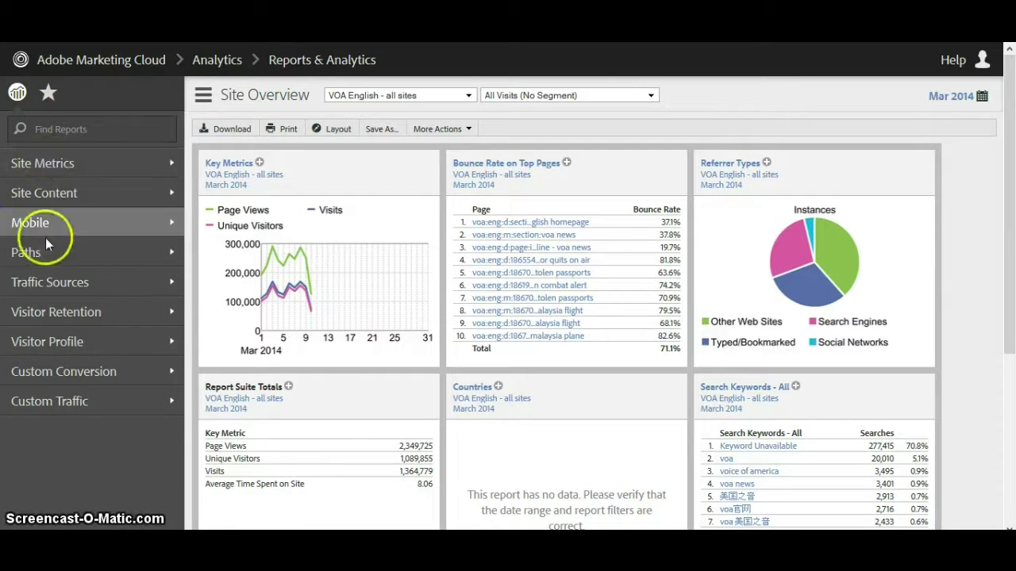
{"action": "left_click", "coordinate": [71, 159]}
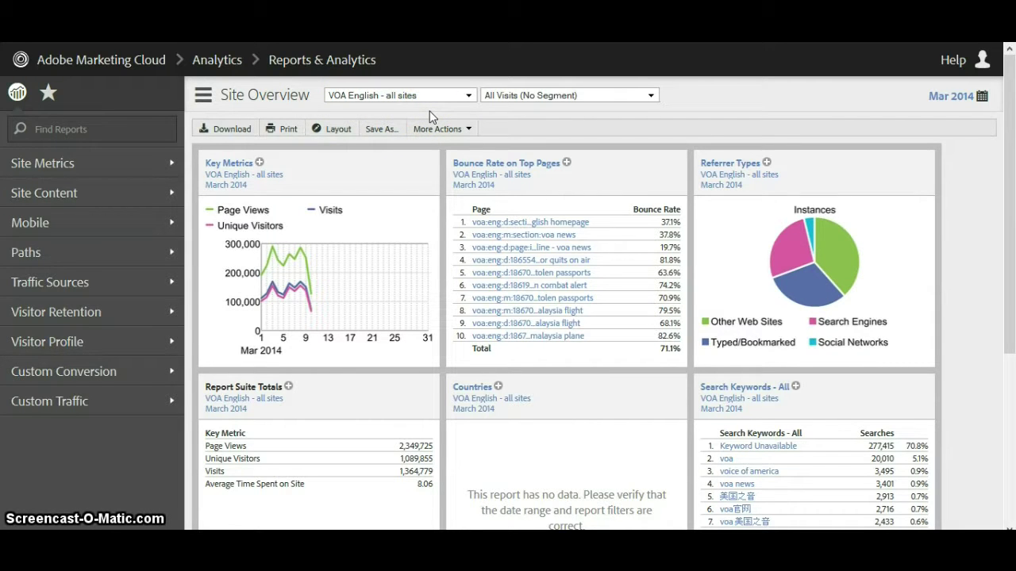
{"action": "left_click", "coordinate": [469, 97]}
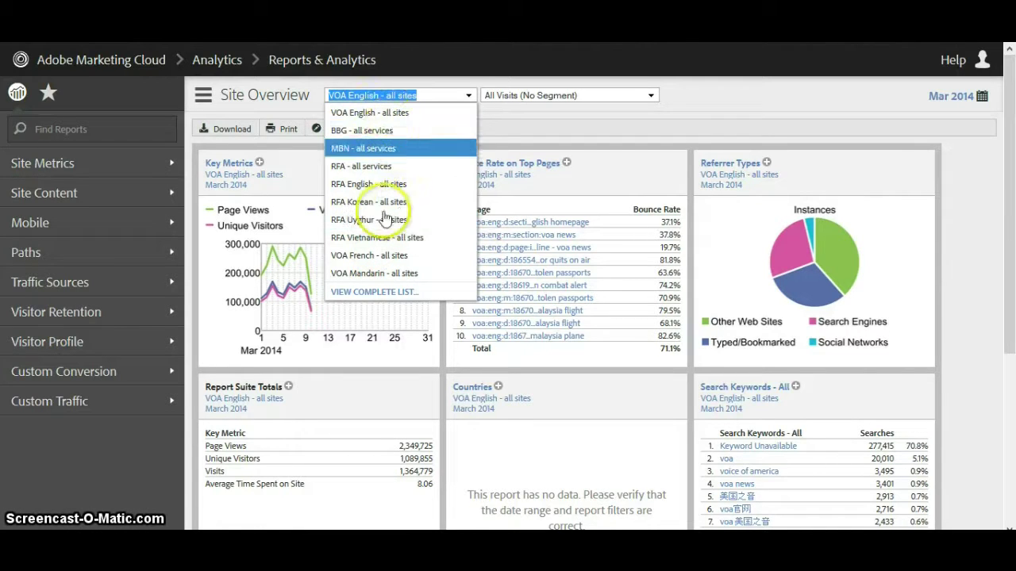
Switch the dashboard to VOA French - all sites and apply the First Time Visits segment.
{"action": "left_click", "coordinate": [374, 257]}
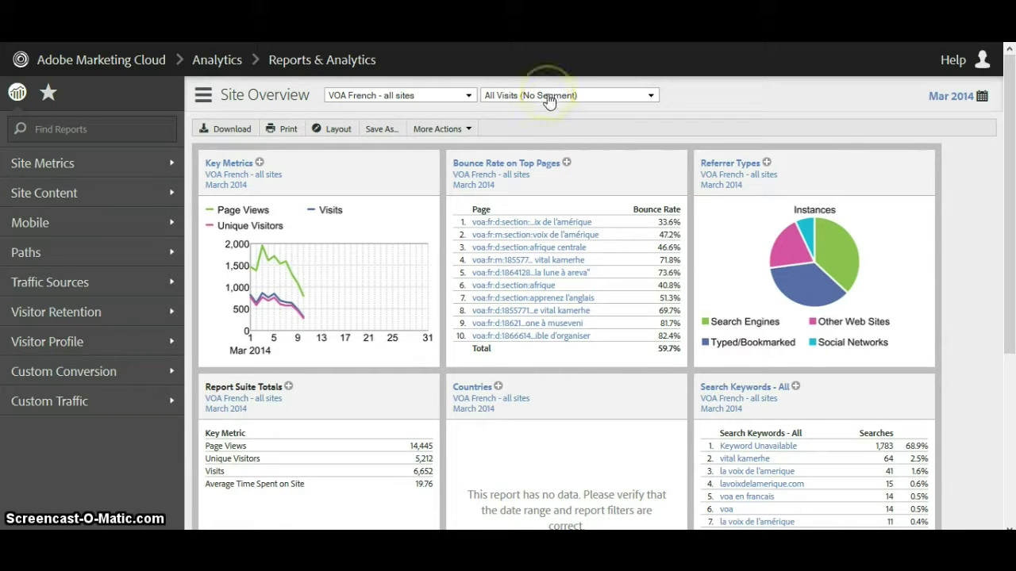
{"action": "left_click", "coordinate": [650, 97]}
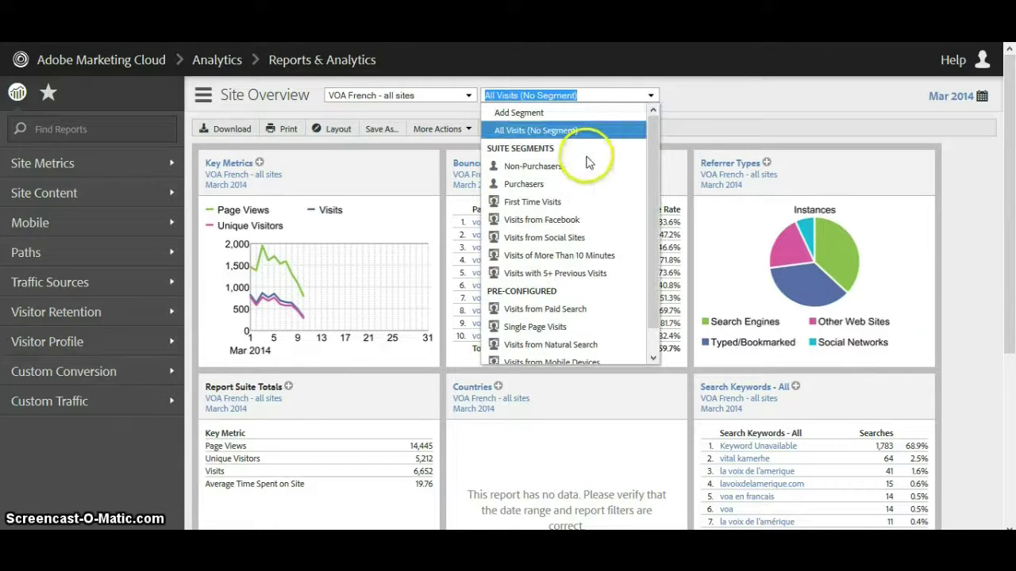
{"action": "left_click", "coordinate": [554, 204]}
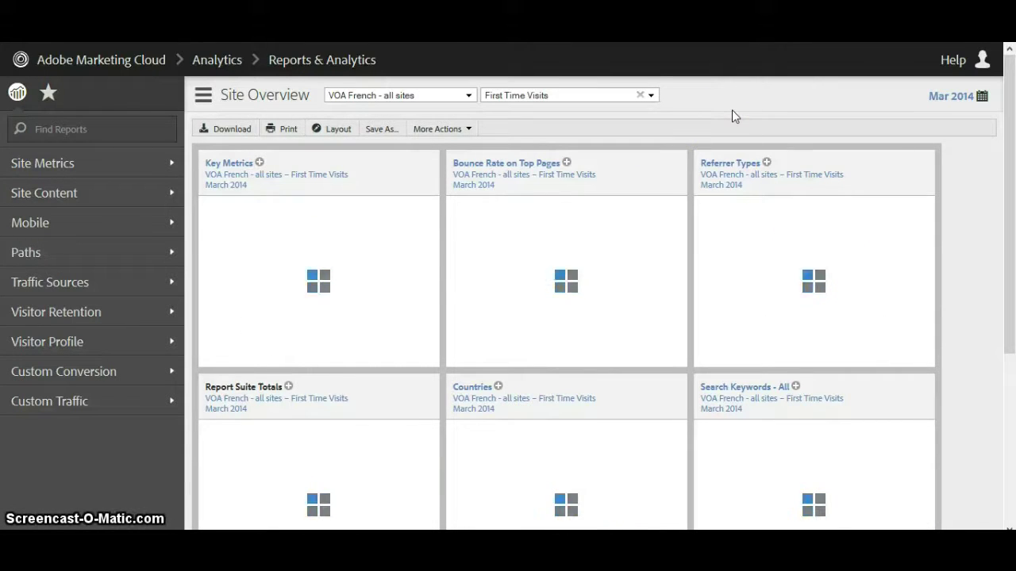
{"action": "left_click", "coordinate": [793, 108]}
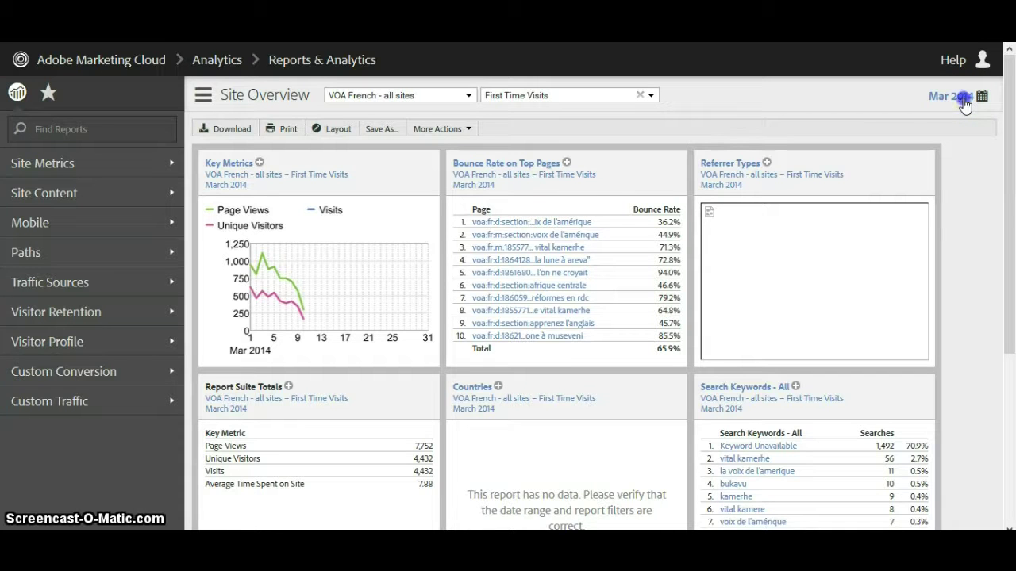
{"action": "left_click", "coordinate": [962, 98]}
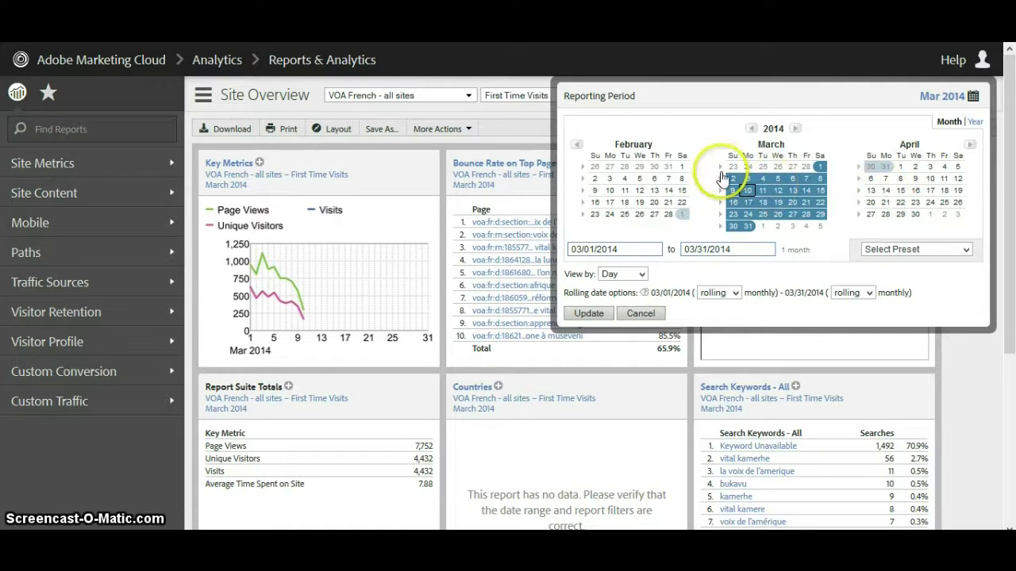
{"action": "left_click", "coordinate": [633, 145]}
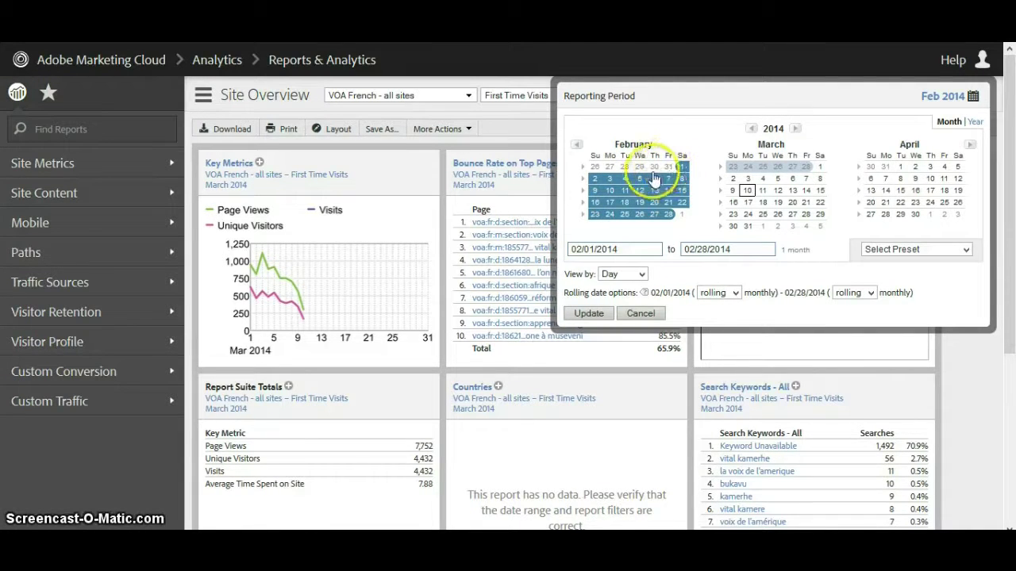
{"action": "left_click_drag", "start_coordinate": [594, 178], "coordinate": [680, 192]}
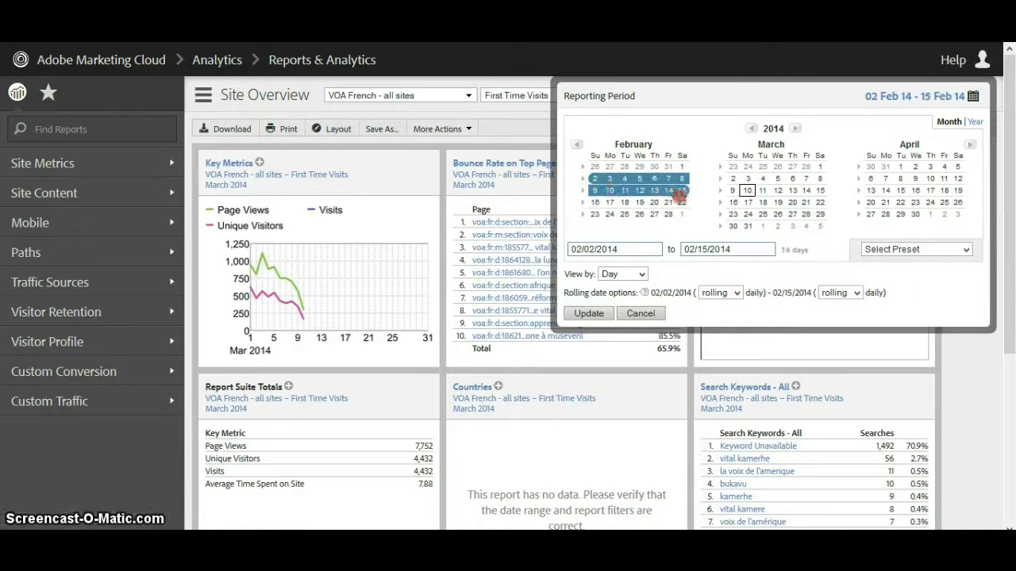
{"action": "right_click", "coordinate": [681, 193]}
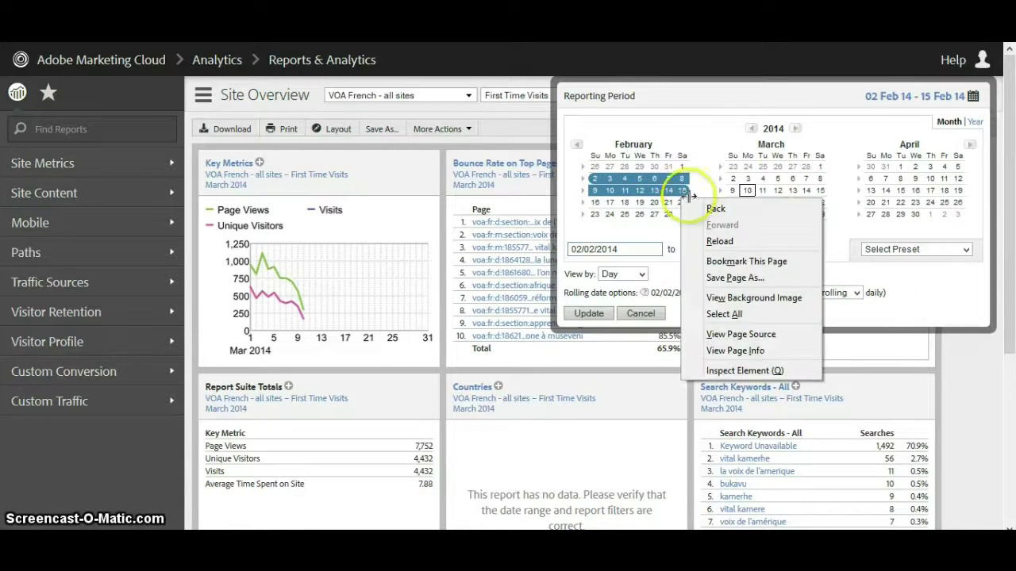
{"action": "left_click", "coordinate": [774, 149]}
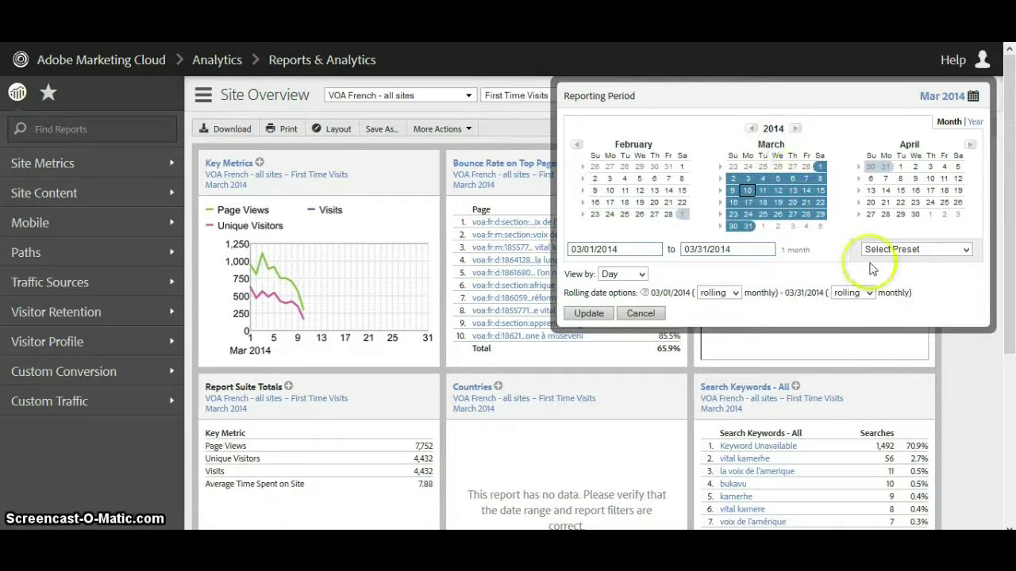
{"action": "left_click", "coordinate": [966, 250]}
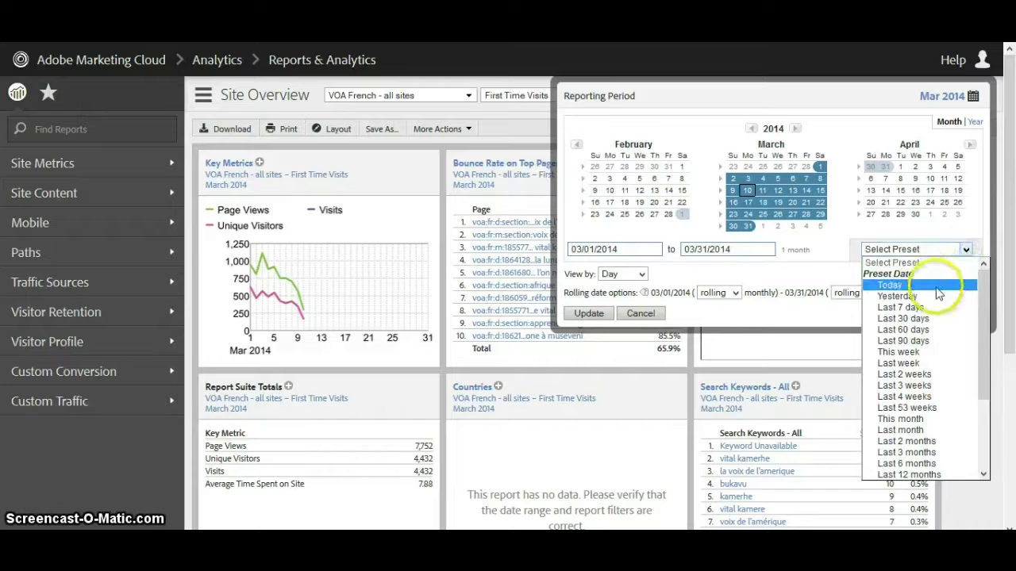
{"action": "left_click", "coordinate": [926, 352]}
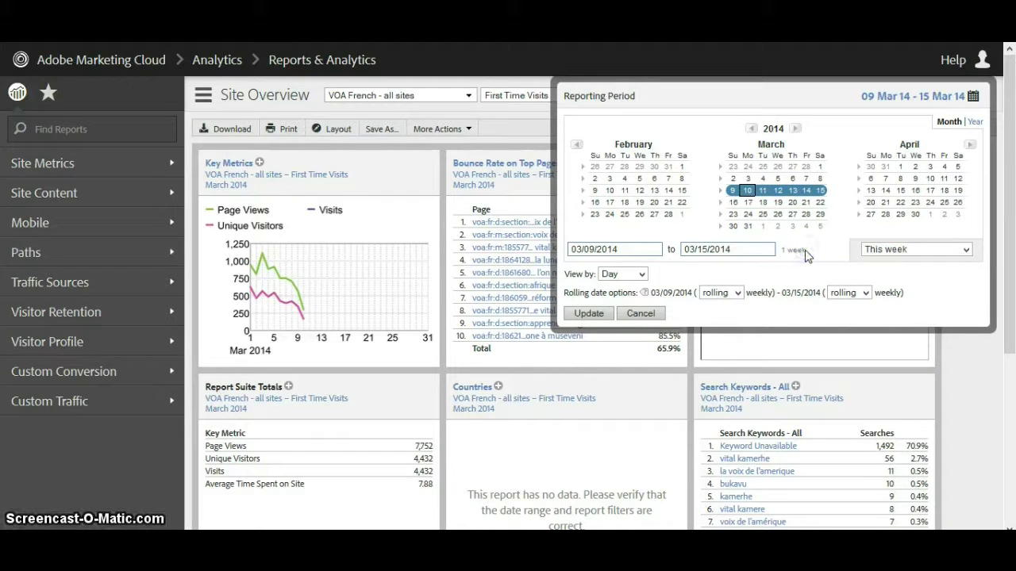
{"action": "left_click", "coordinate": [771, 145]}
{"action": "left_click", "coordinate": [973, 94]}
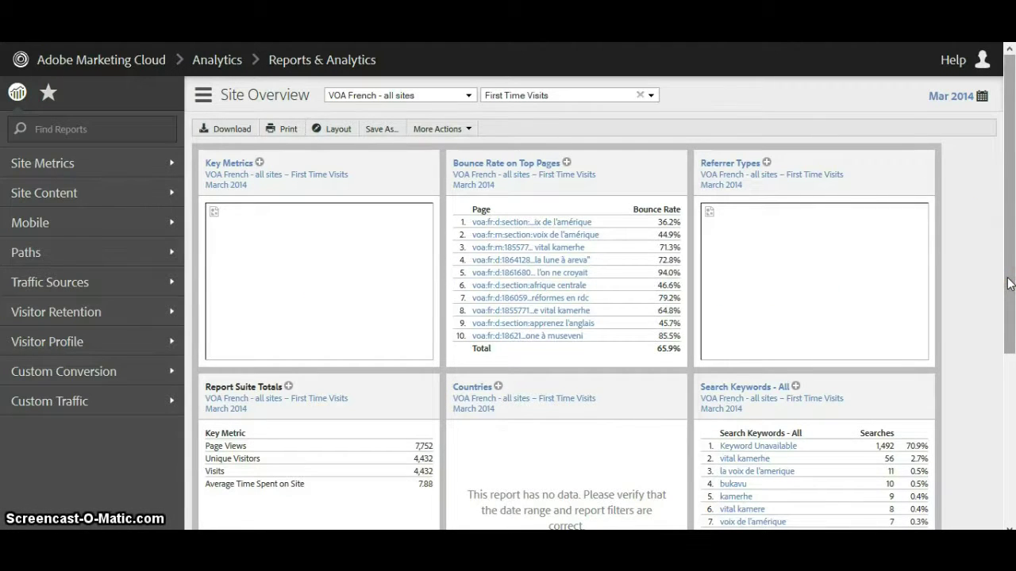
{"action": "scroll", "coordinate": [1009, 284], "scroll_direction": "down", "scroll_amount": 5}
{"action": "scroll", "coordinate": [246, 218], "scroll_direction": "up", "scroll_amount": 5}
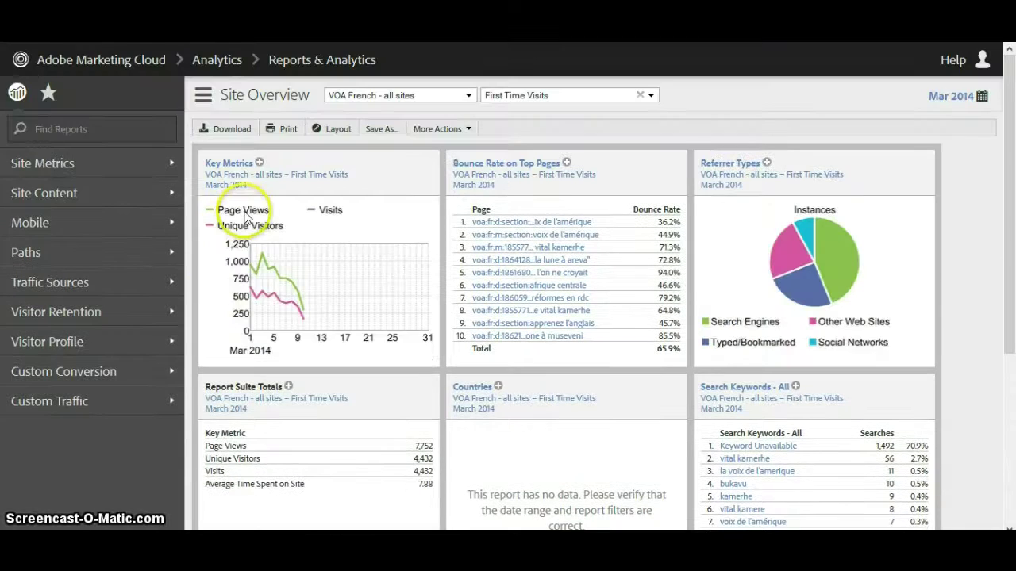
Run the Site Content Pages report for all of March 2014 and review its ranked table.
{"action": "left_click", "coordinate": [34, 193]}
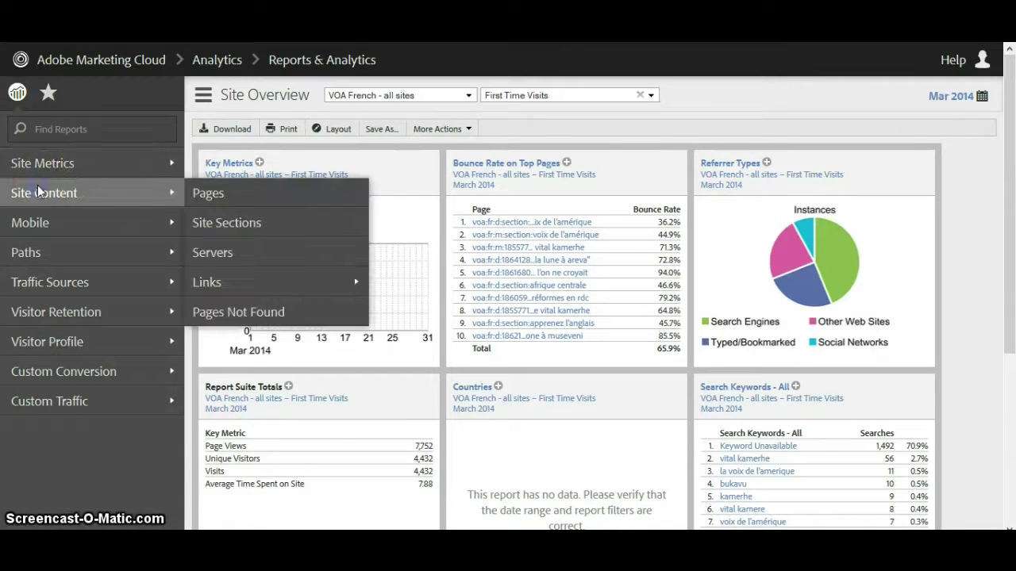
{"action": "left_click", "coordinate": [254, 194]}
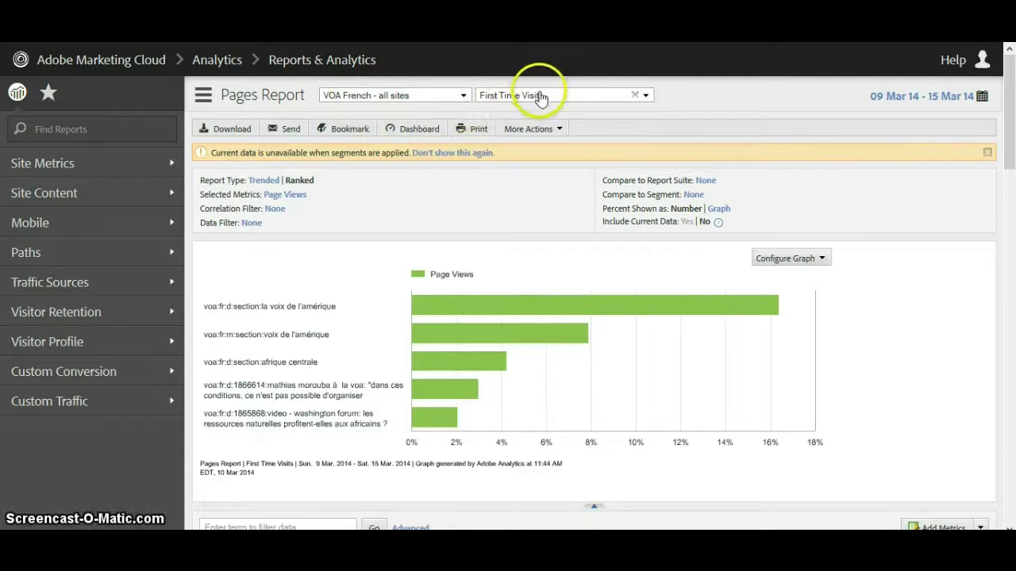
{"action": "left_click", "coordinate": [918, 100]}
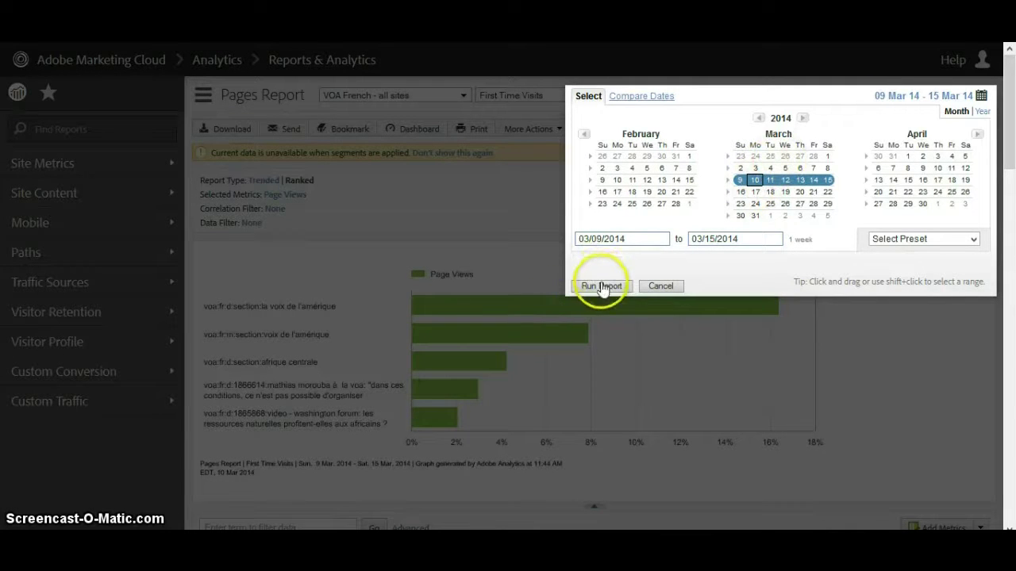
{"action": "left_click", "coordinate": [778, 134]}
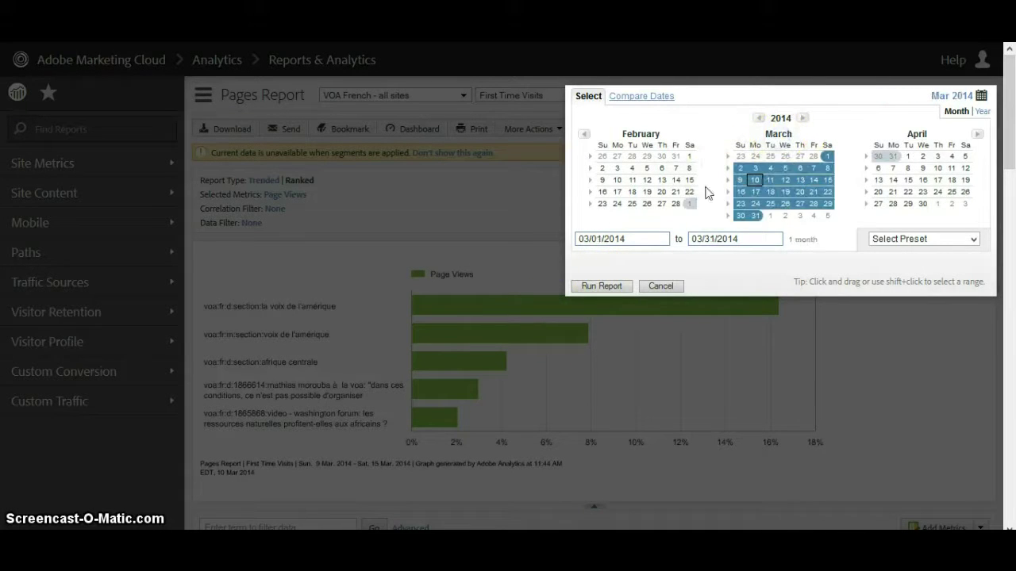
{"action": "left_click", "coordinate": [606, 285]}
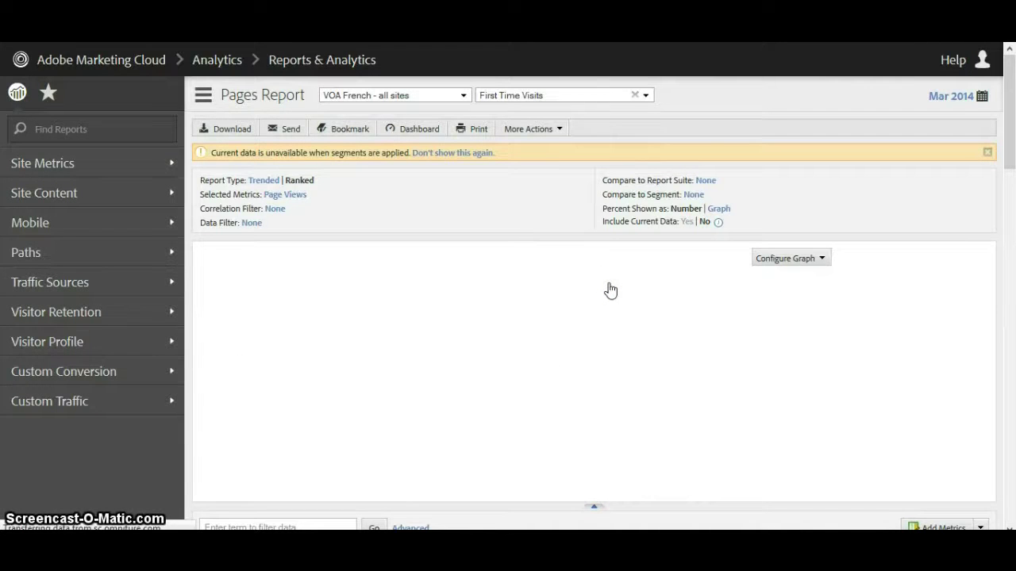
{"action": "left_click", "coordinate": [599, 189]}
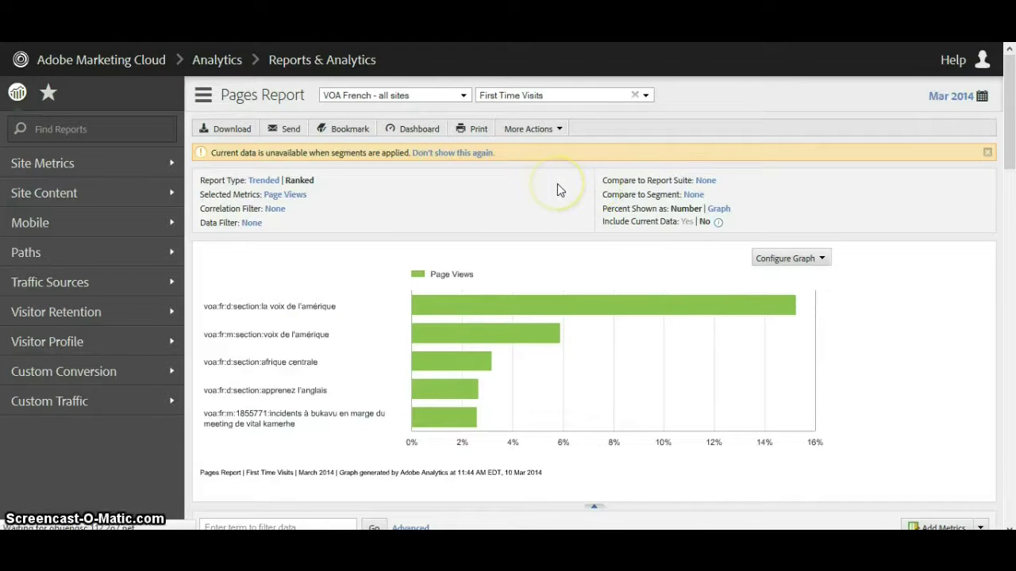
{"action": "scroll", "coordinate": [557, 189], "scroll_direction": "down", "scroll_amount": 1}
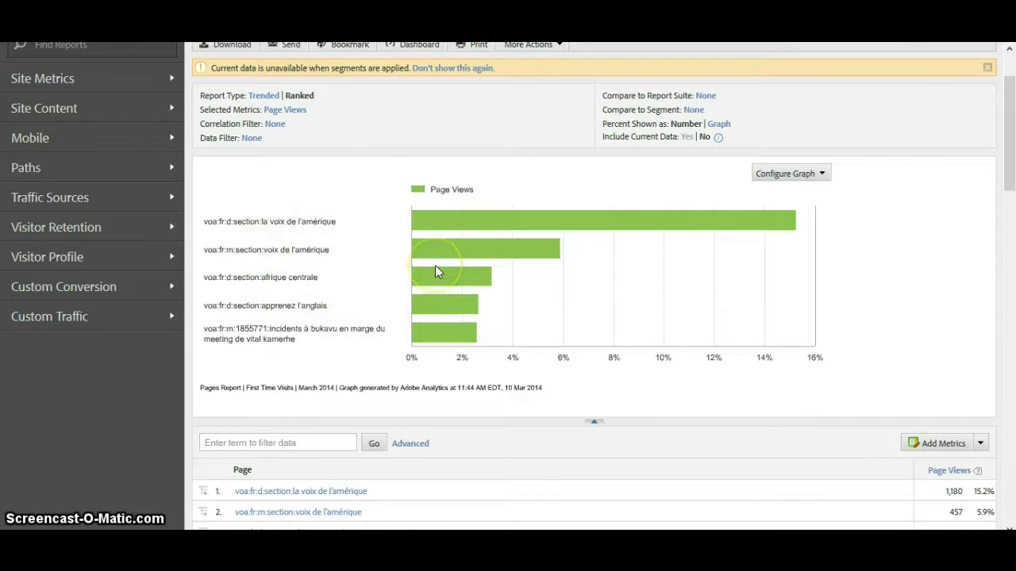
{"action": "scroll", "coordinate": [434, 270], "scroll_direction": "down", "scroll_amount": 4}
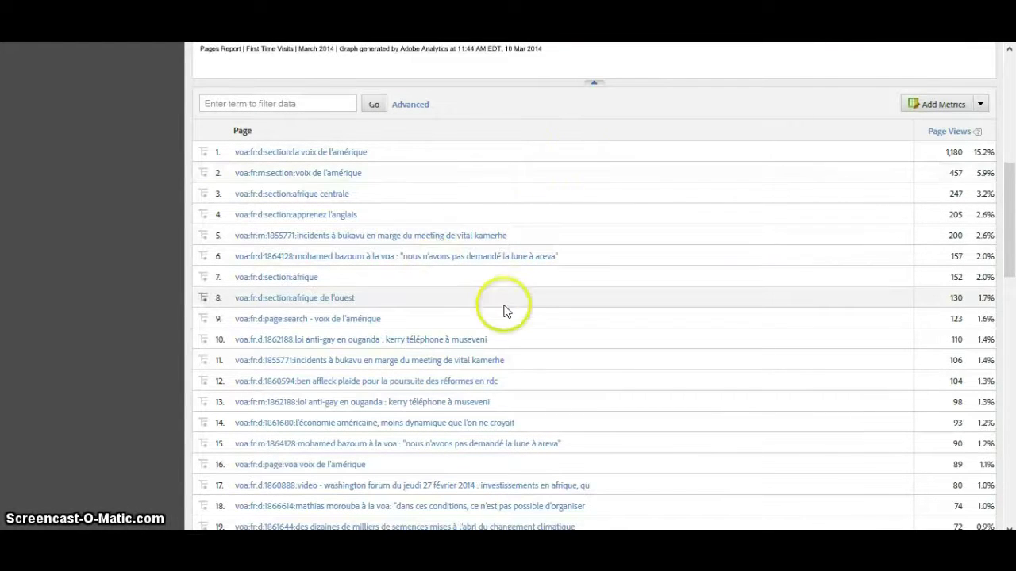
{"action": "scroll", "coordinate": [574, 311], "scroll_direction": "down", "scroll_amount": 1}
{"action": "scroll", "coordinate": [575, 312], "scroll_direction": "up", "scroll_amount": 2}
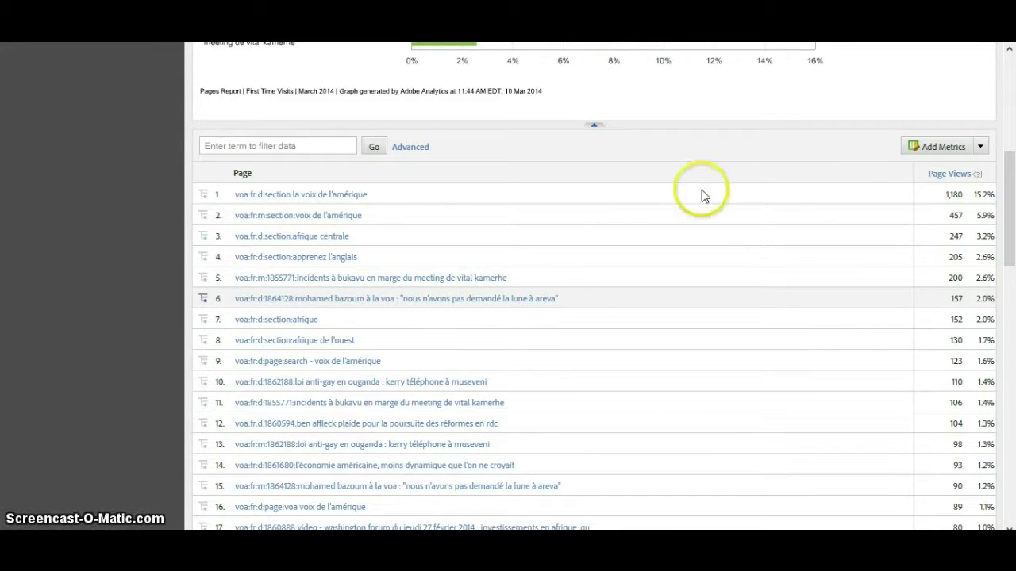
Add Bounce Rate and Visits as report columns alongside Page Views.
{"action": "left_click", "coordinate": [929, 149]}
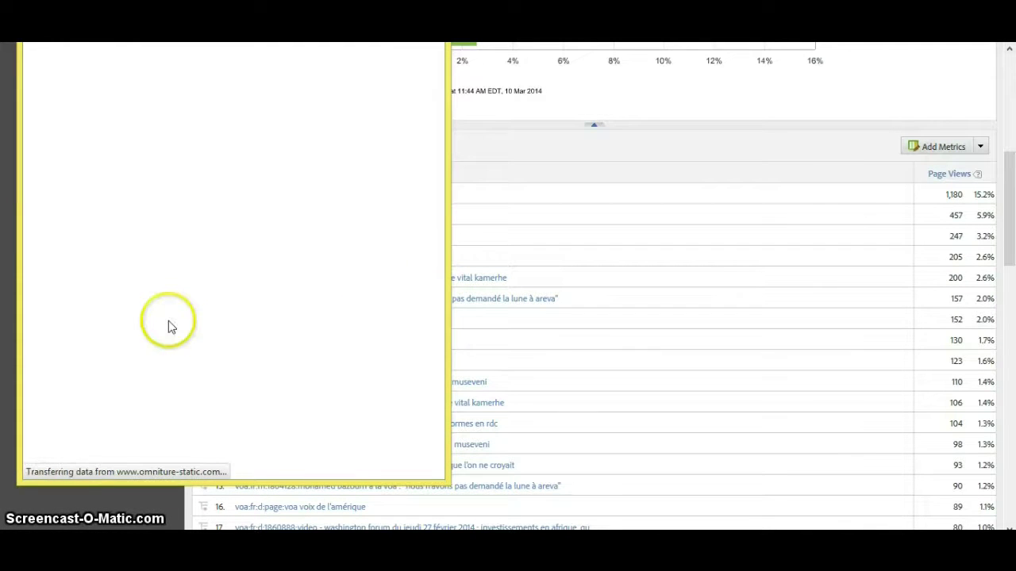
{"action": "left_click_drag", "start_coordinate": [170, 198], "coordinate": [197, 304]}
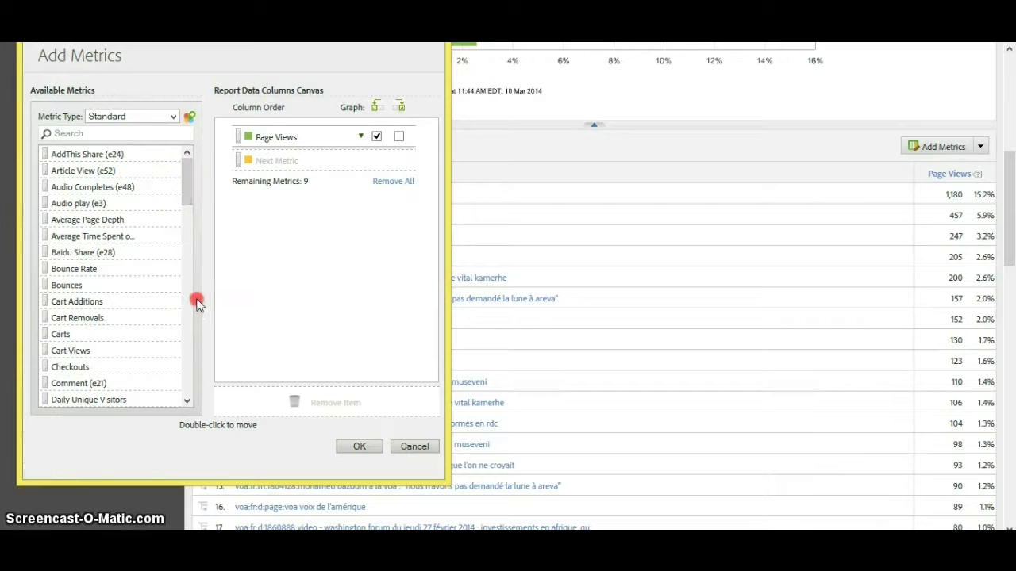
{"action": "right_click", "coordinate": [198, 303]}
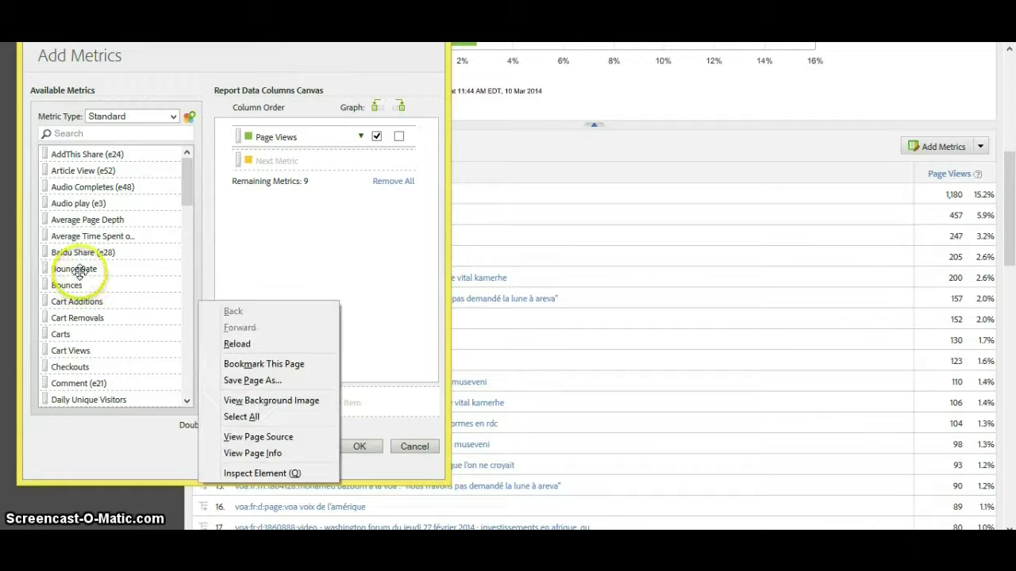
{"action": "double_click", "coordinate": [76, 269]}
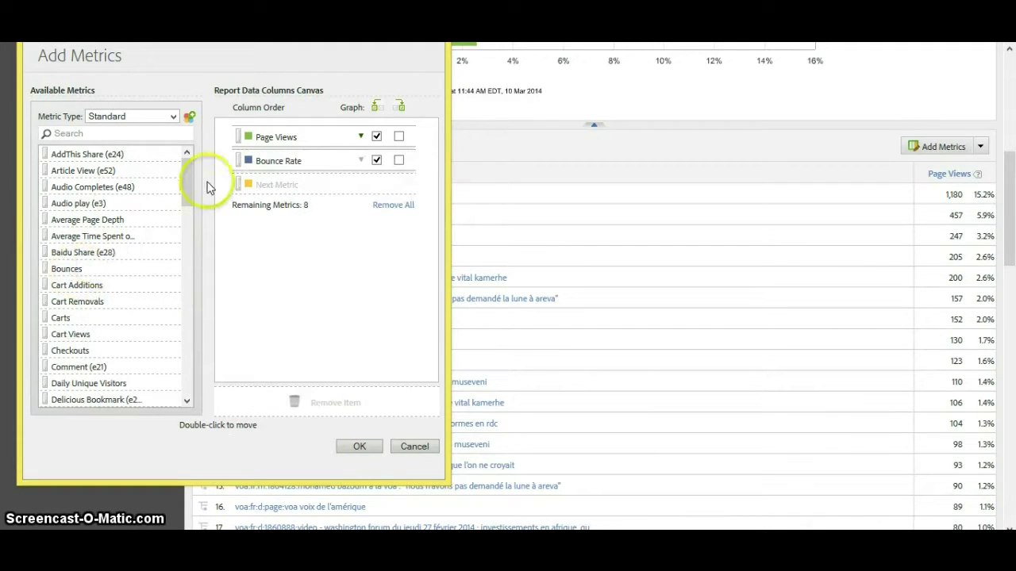
{"action": "left_click_drag", "start_coordinate": [191, 187], "coordinate": [189, 300]}
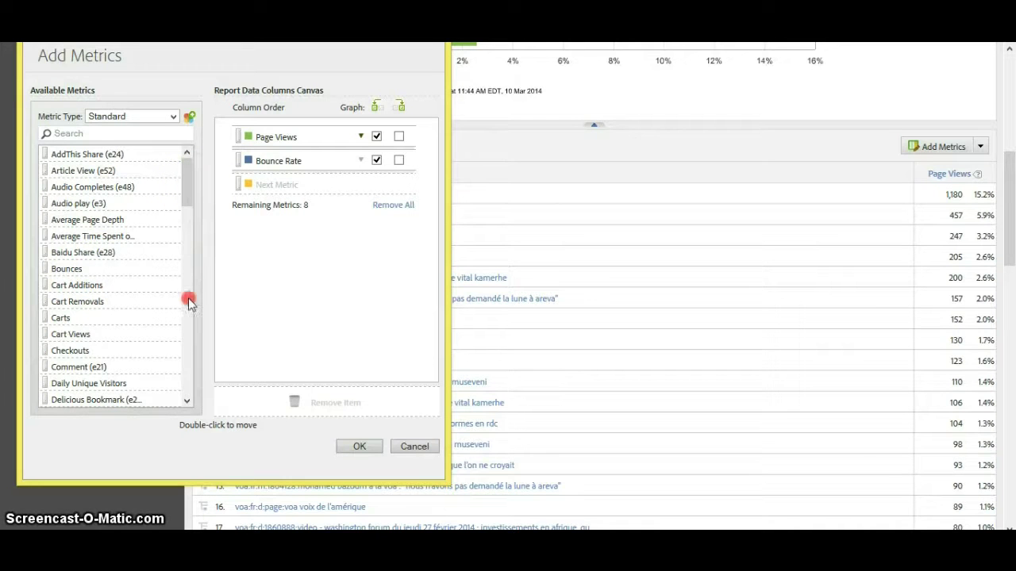
{"action": "right_click", "coordinate": [178, 363]}
{"action": "left_click_drag", "start_coordinate": [183, 425], "coordinate": [187, 194]}
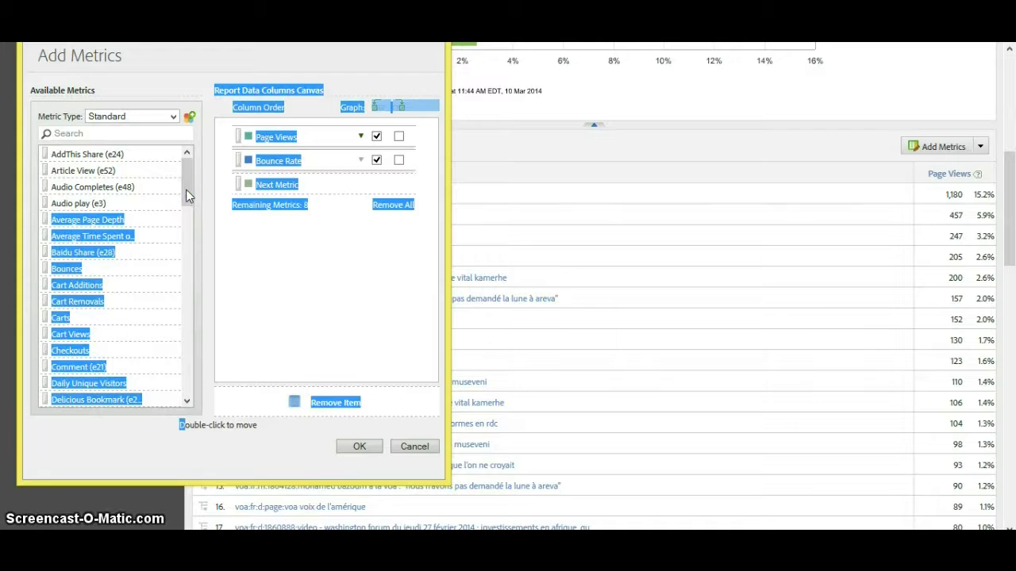
{"action": "left_click_drag", "start_coordinate": [185, 191], "coordinate": [178, 434]}
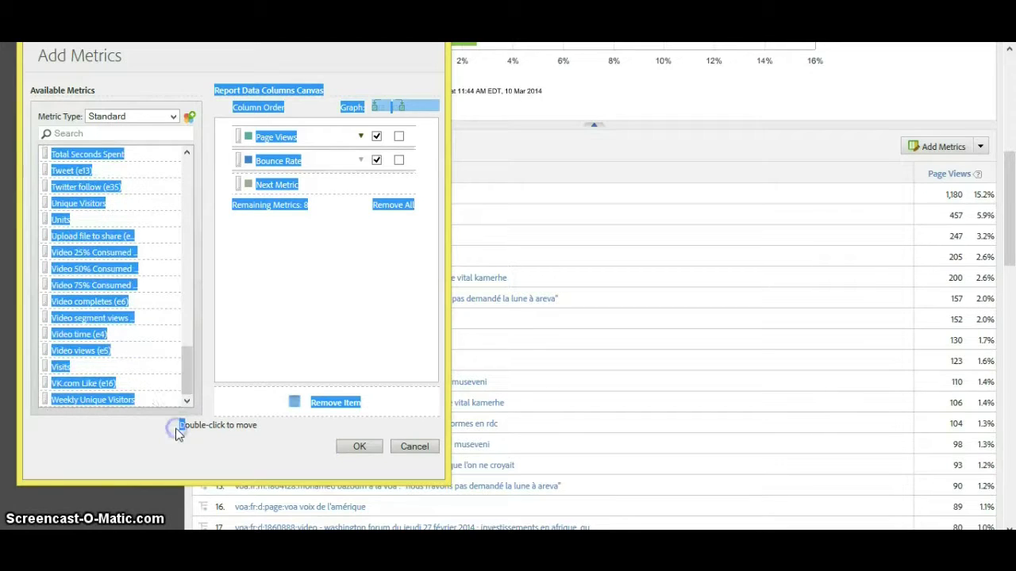
{"action": "double_click", "coordinate": [79, 367]}
{"action": "left_click", "coordinate": [297, 304]}
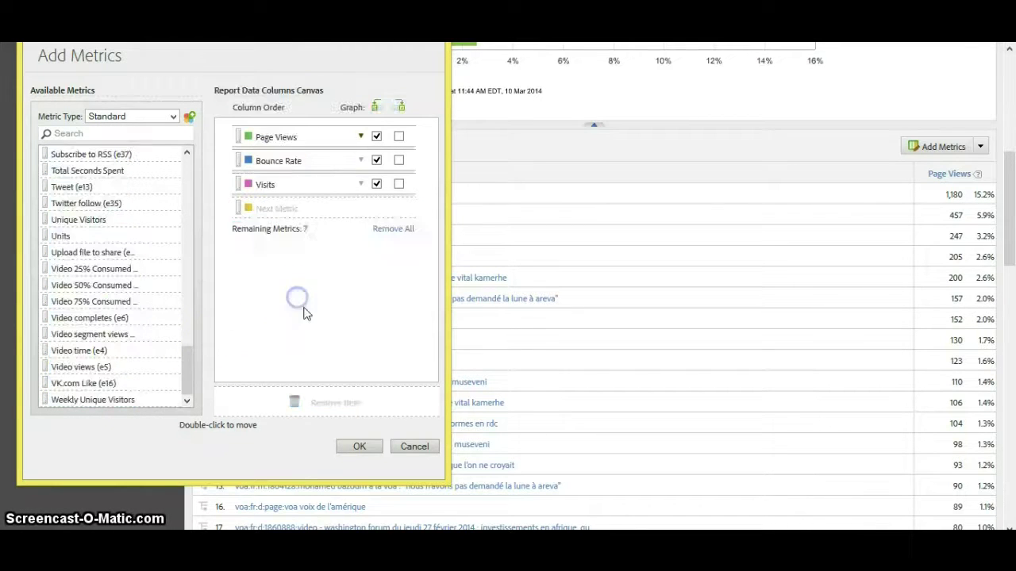
{"action": "left_click", "coordinate": [378, 451]}
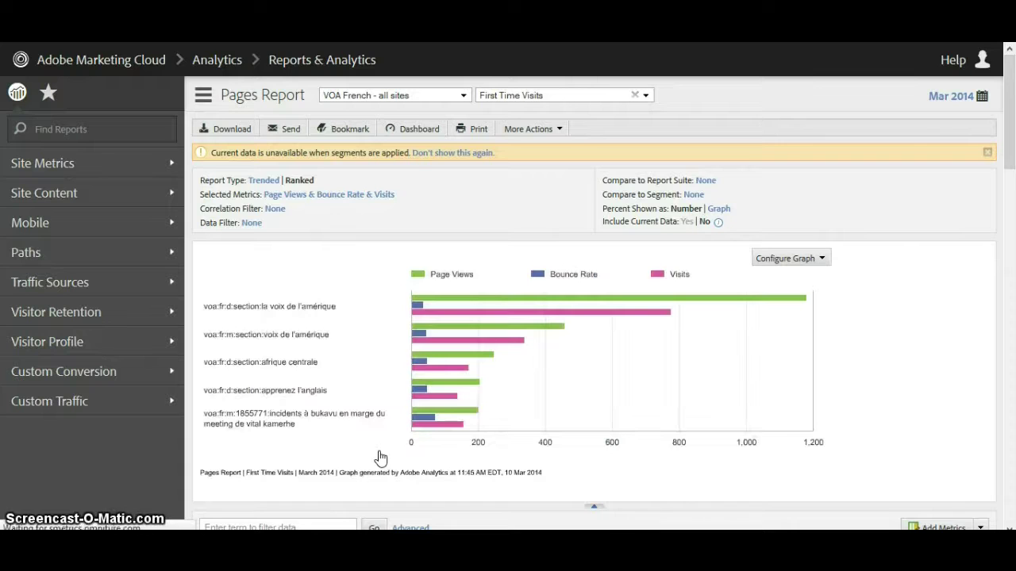
Review the table's new Bounce Rate and Visits columns, then bring up the period calendar.
{"action": "left_click", "coordinate": [581, 412]}
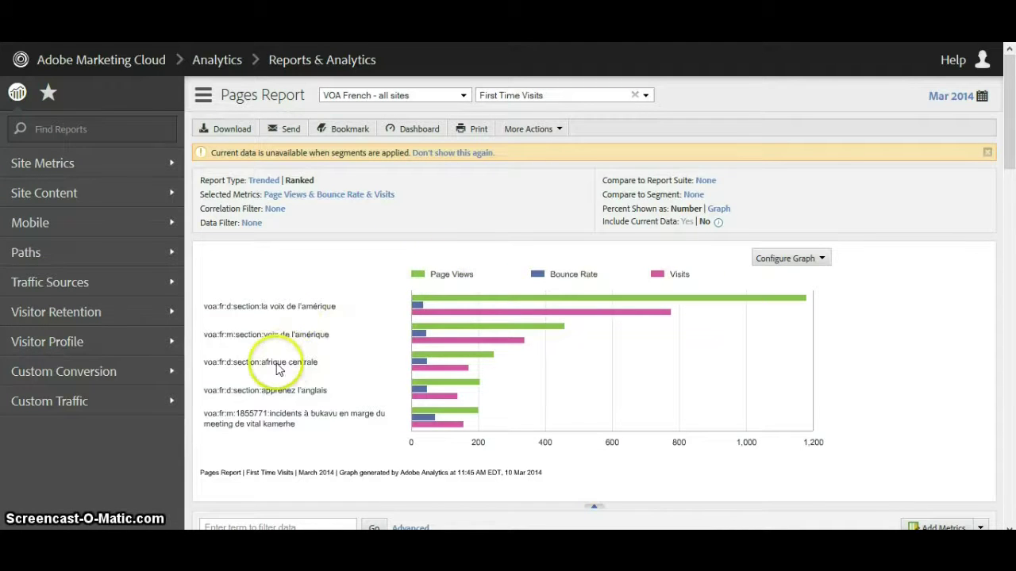
{"action": "scroll", "coordinate": [277, 368], "scroll_direction": "down", "scroll_amount": 5}
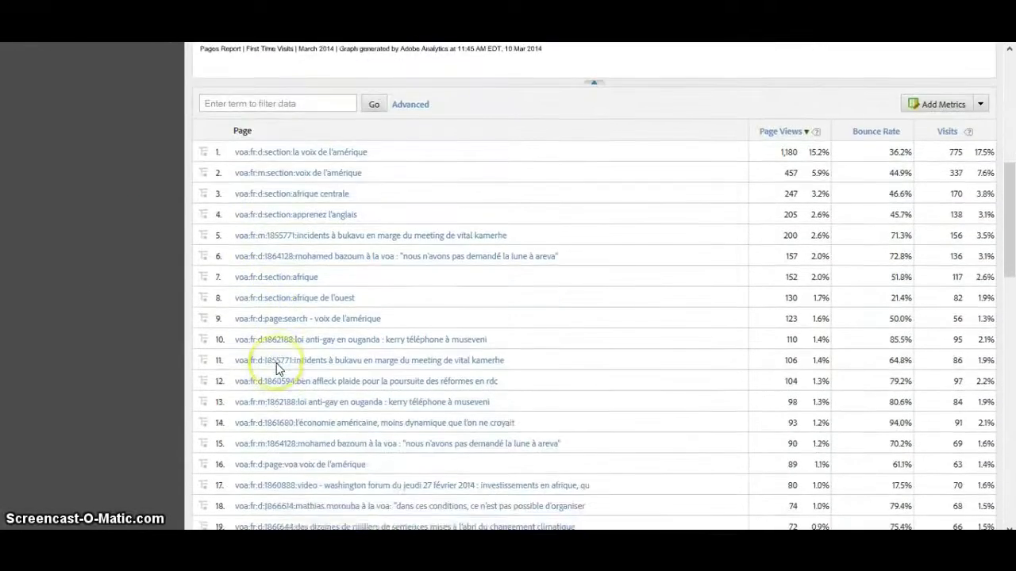
{"action": "scroll", "coordinate": [277, 368], "scroll_direction": "up", "scroll_amount": 5}
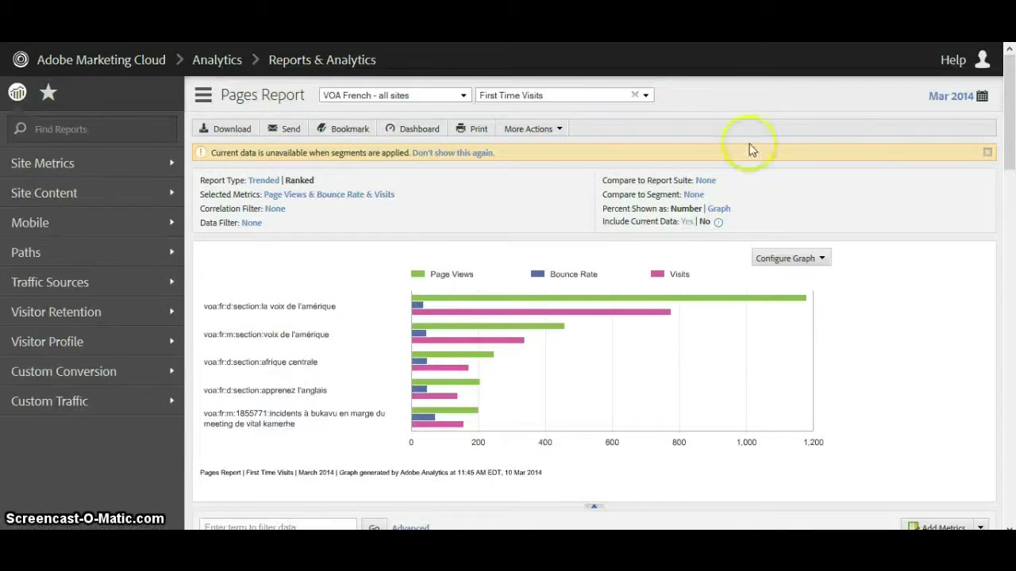
{"action": "left_click", "coordinate": [984, 96]}
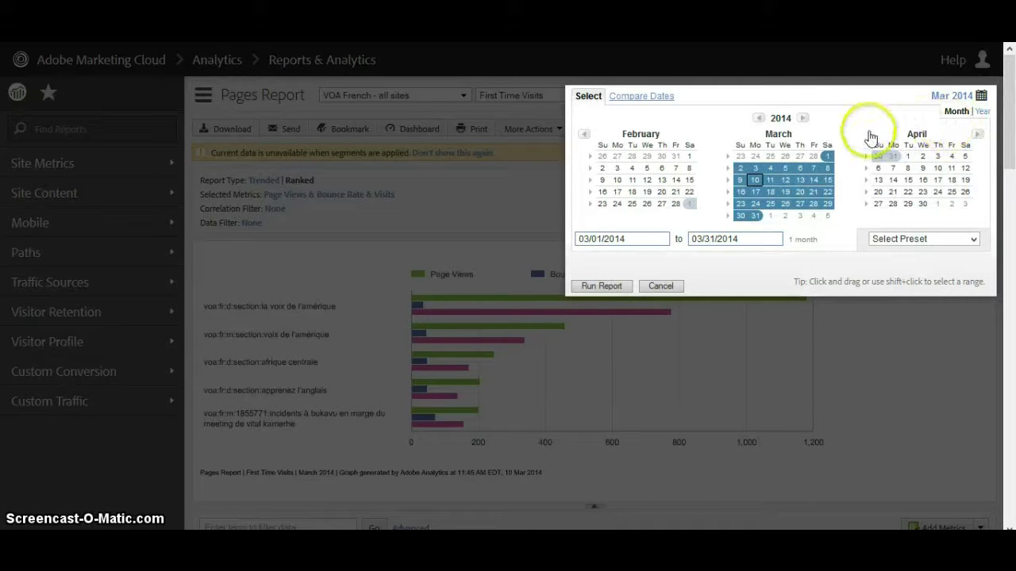
Compare January 2014 against February 2014 in the Pages report.
{"action": "left_click", "coordinate": [655, 97]}
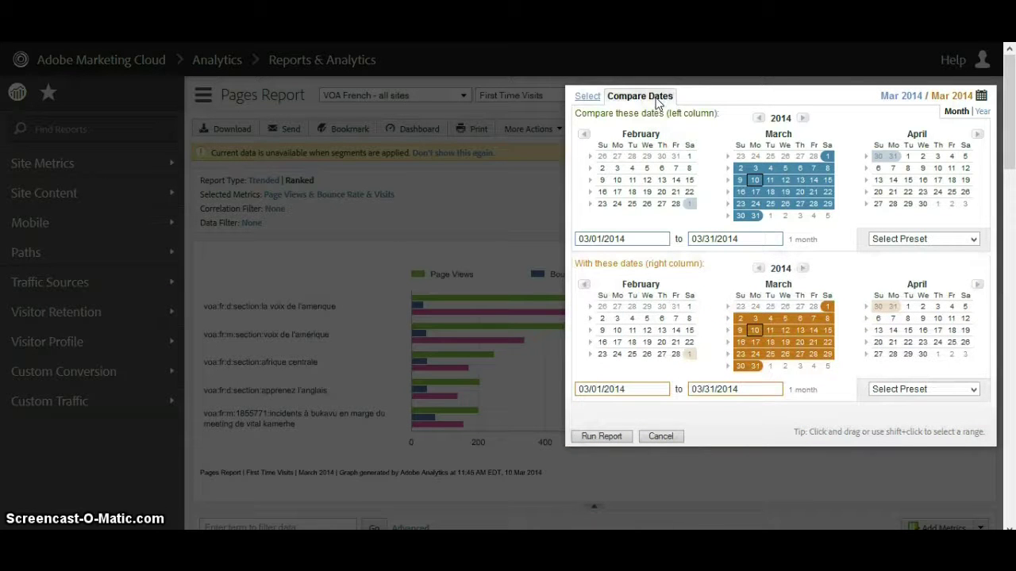
{"action": "left_click", "coordinate": [584, 135]}
{"action": "left_click", "coordinate": [623, 132]}
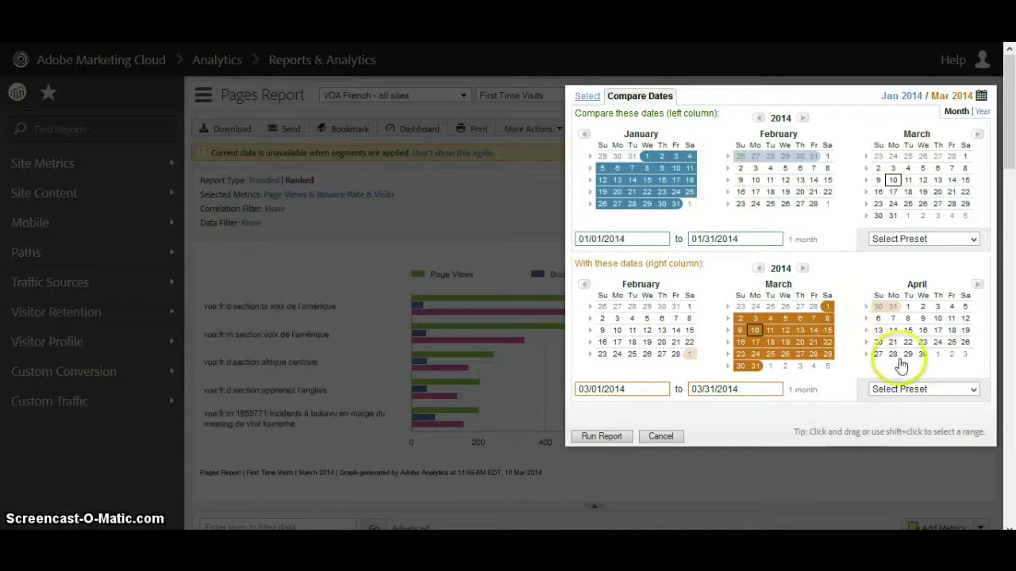
{"action": "left_click", "coordinate": [911, 389]}
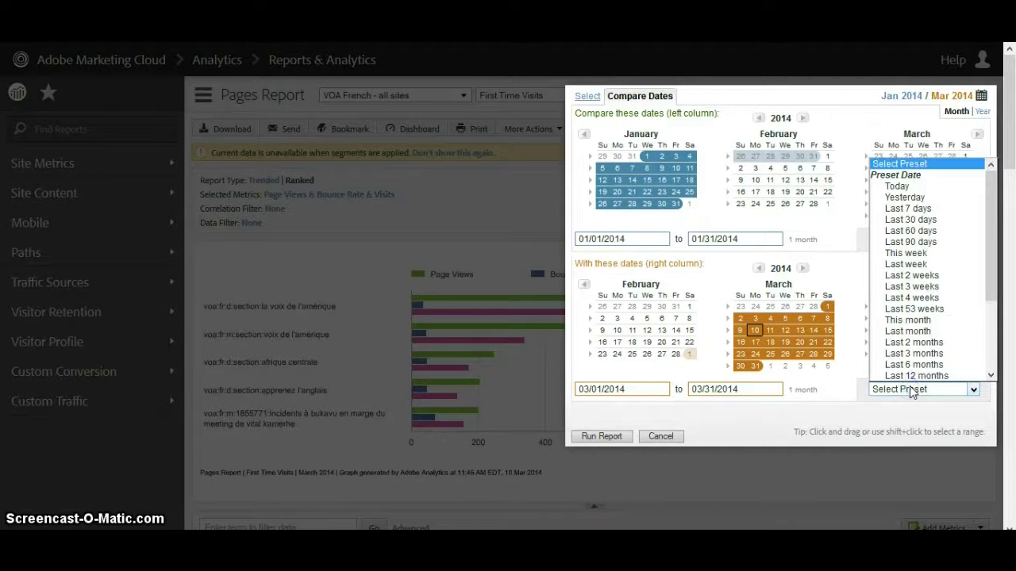
{"action": "left_click", "coordinate": [910, 334]}
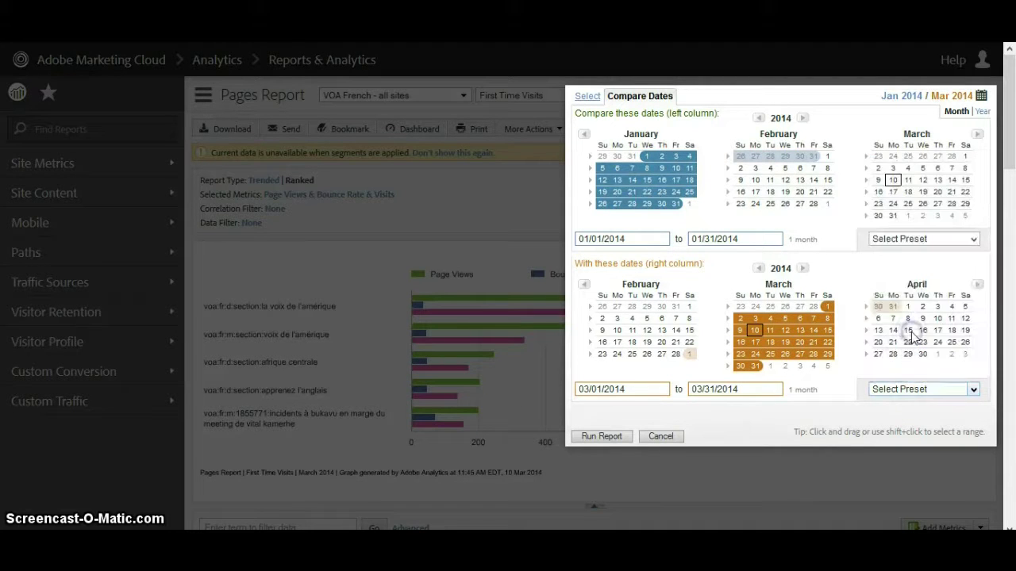
{"action": "left_click", "coordinate": [582, 437]}
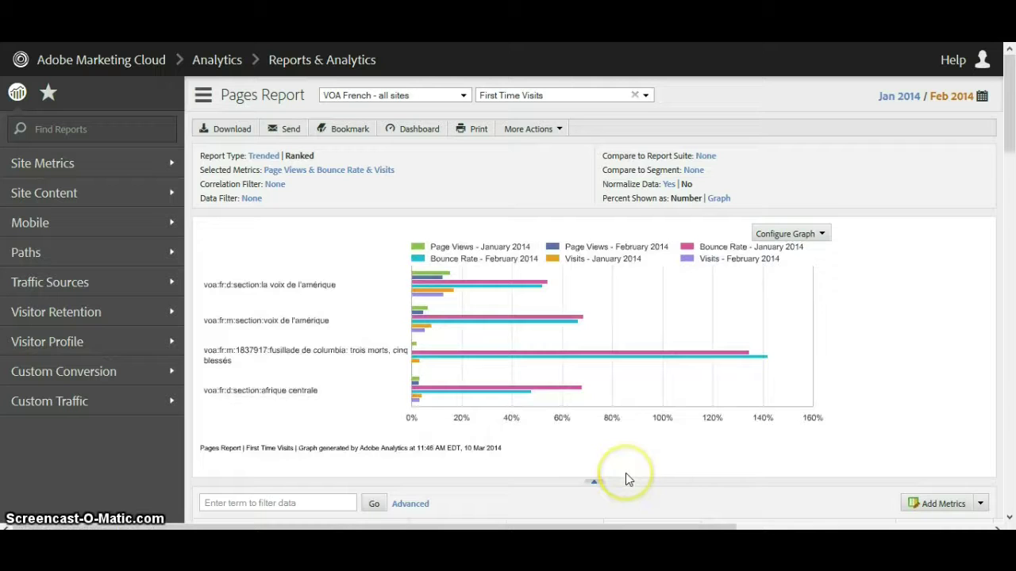
Sort the January–February comparison table by the Change column.
{"action": "left_click", "coordinate": [667, 463]}
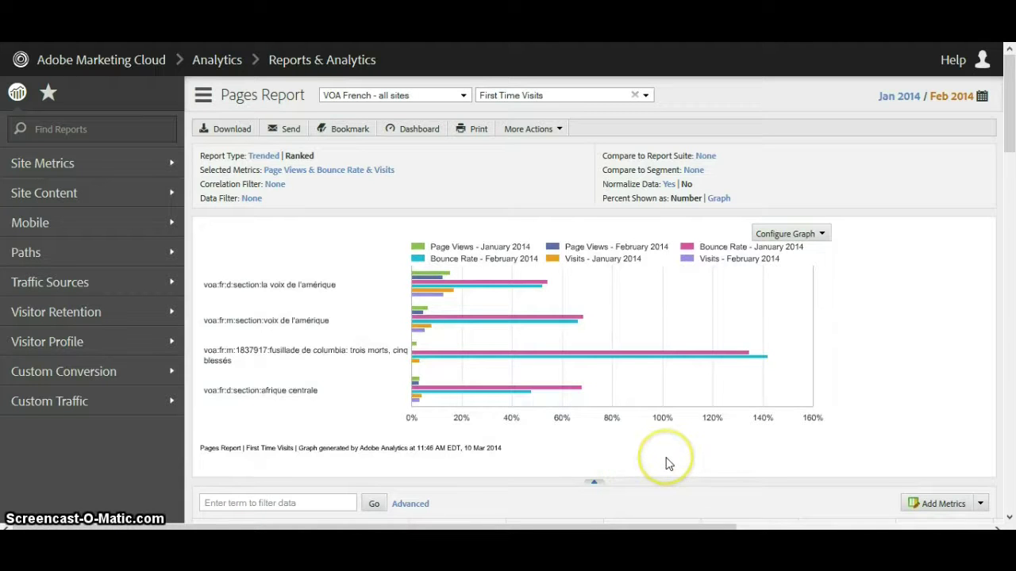
{"action": "scroll", "coordinate": [667, 463], "scroll_direction": "down", "scroll_amount": 5}
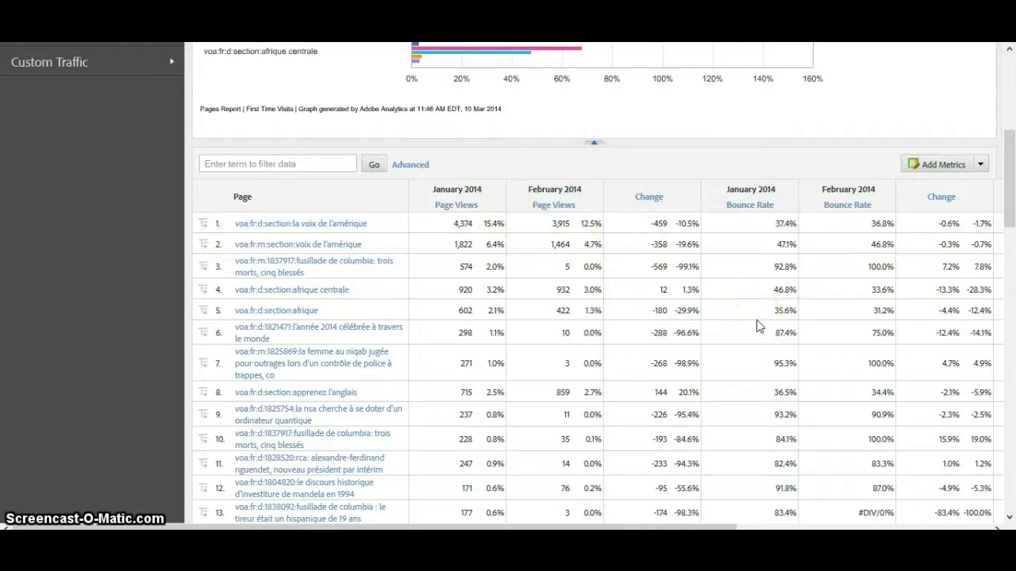
{"action": "left_click", "coordinate": [646, 197]}
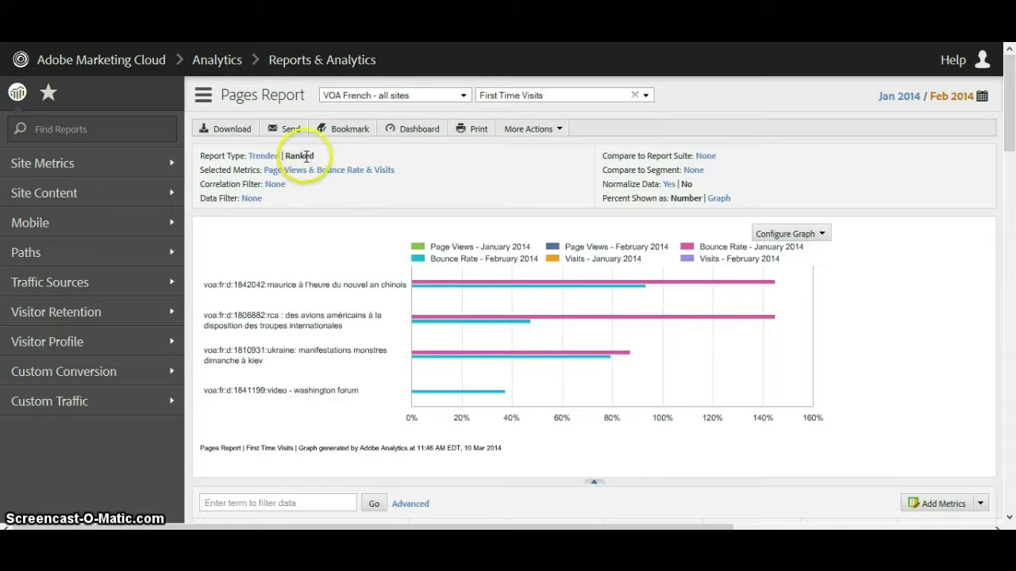
{"action": "left_click", "coordinate": [266, 159]}
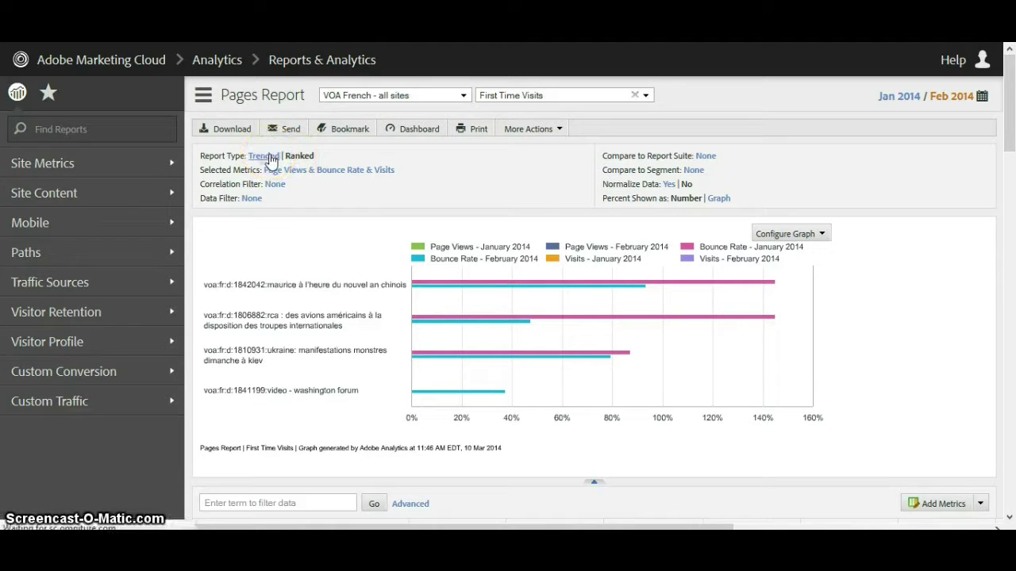
Switch the Pages report to a Trended view and look through the daily January data.
{"action": "left_click", "coordinate": [283, 156]}
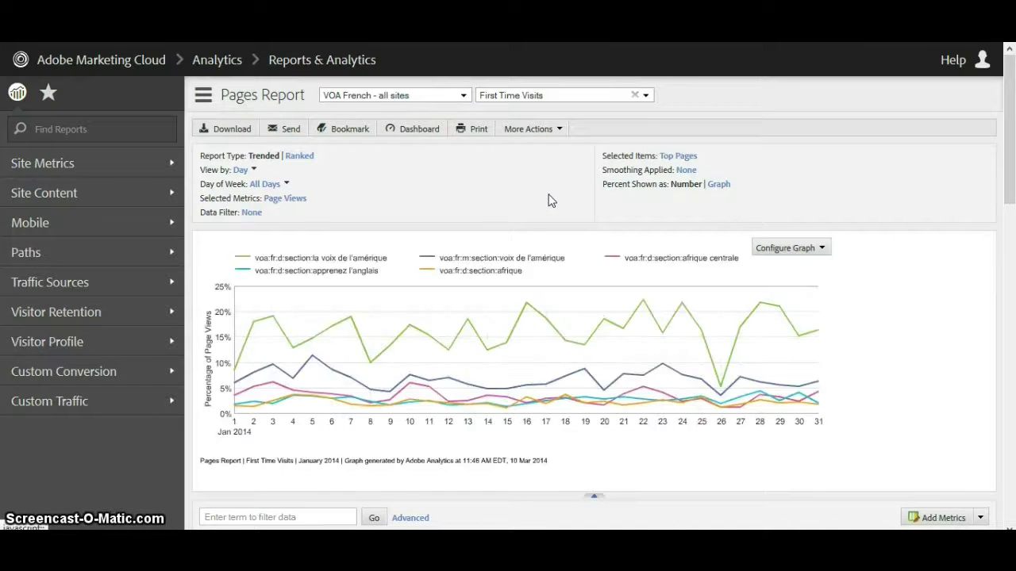
{"action": "scroll", "coordinate": [552, 200], "scroll_direction": "down", "scroll_amount": 1}
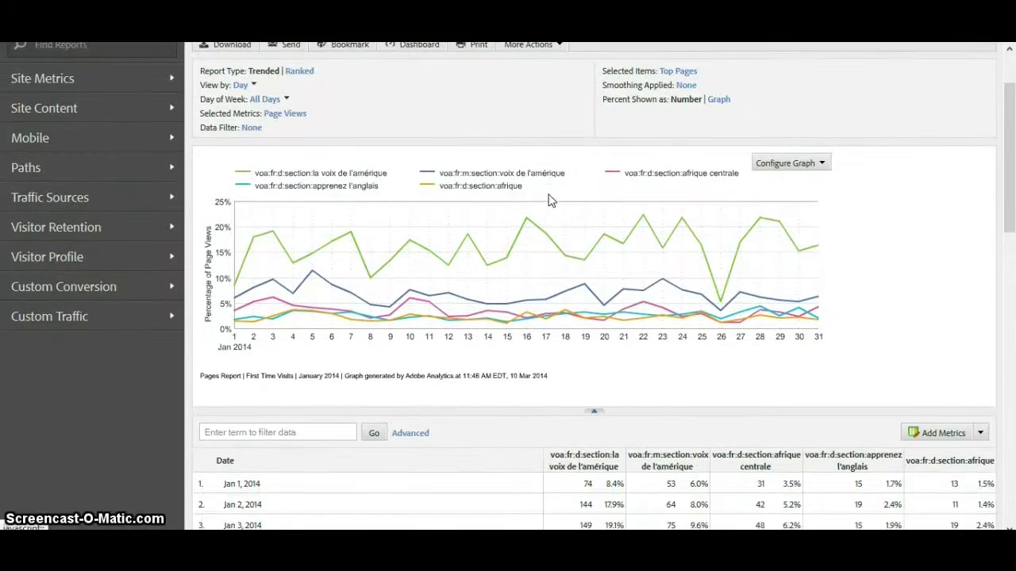
{"action": "scroll", "coordinate": [552, 200], "scroll_direction": "down", "scroll_amount": 4}
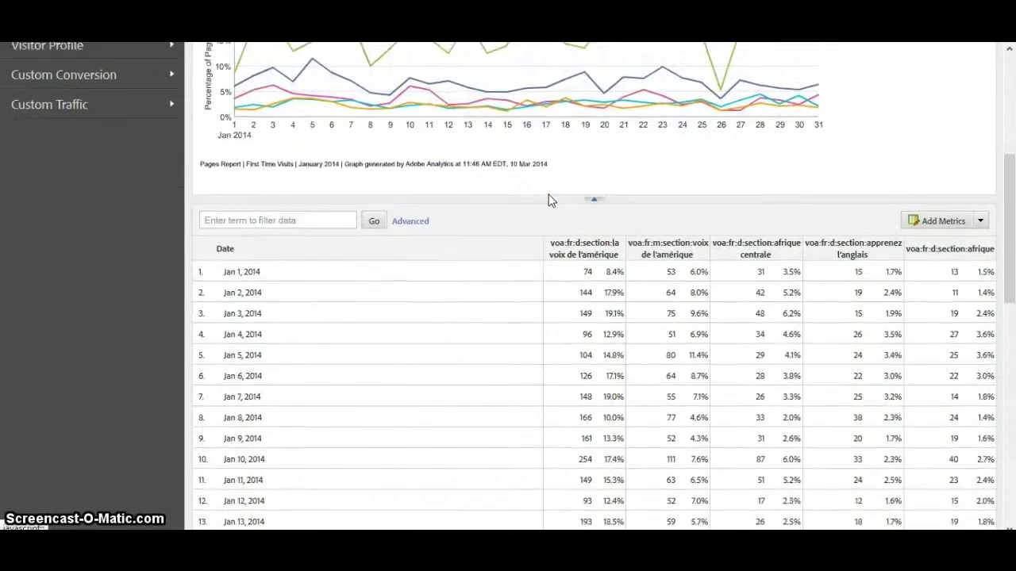
{"action": "scroll", "coordinate": [552, 200], "scroll_direction": "down", "scroll_amount": 6}
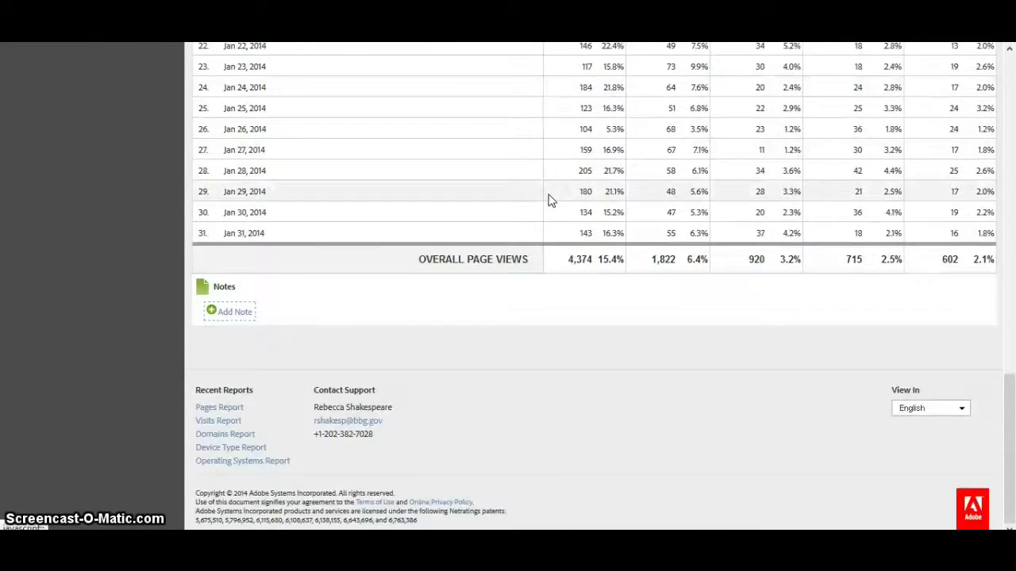
{"action": "scroll", "coordinate": [551, 200], "scroll_direction": "up", "scroll_amount": 11}
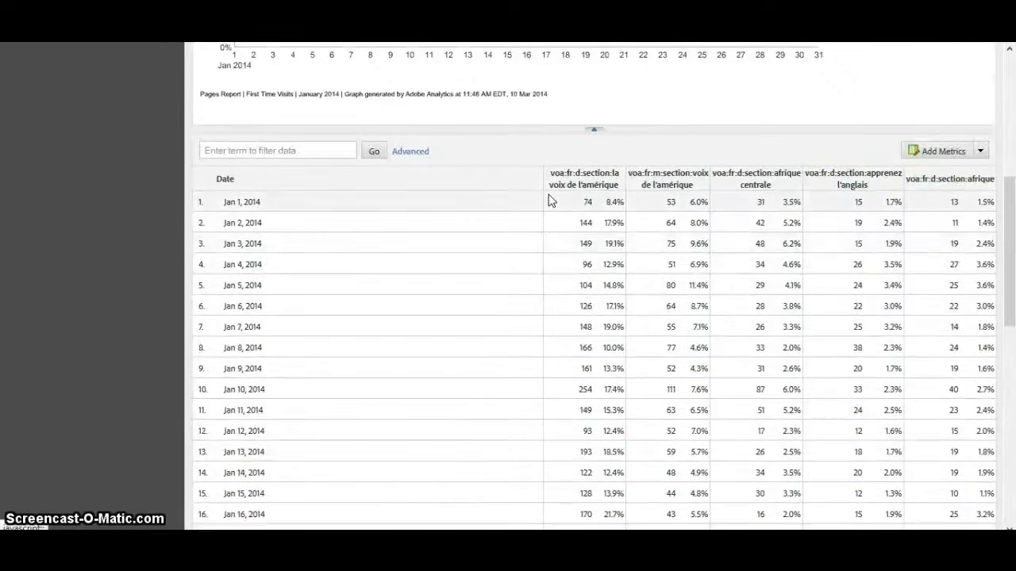
{"action": "scroll", "coordinate": [551, 200], "scroll_direction": "down", "scroll_amount": 1}
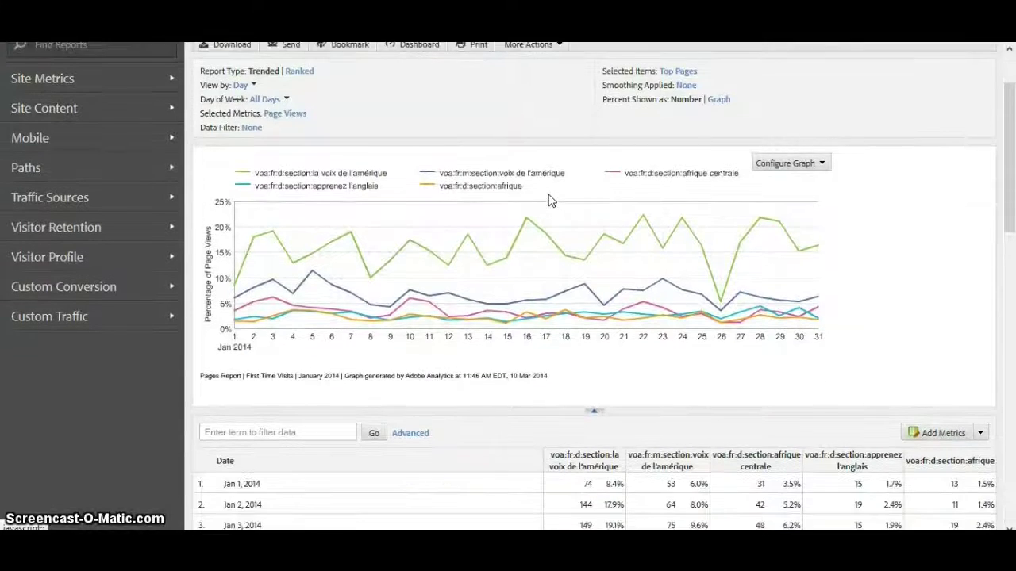
{"action": "scroll", "coordinate": [552, 200], "scroll_direction": "down", "scroll_amount": 1}
{"action": "scroll", "coordinate": [551, 200], "scroll_direction": "up", "scroll_amount": 2}
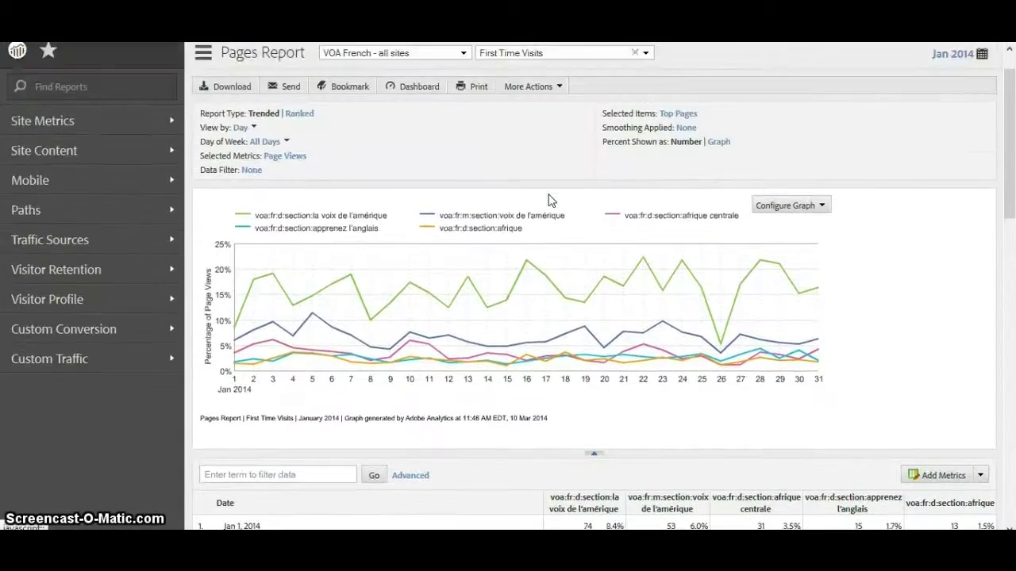
{"action": "scroll", "coordinate": [551, 200], "scroll_direction": "up", "scroll_amount": 1}
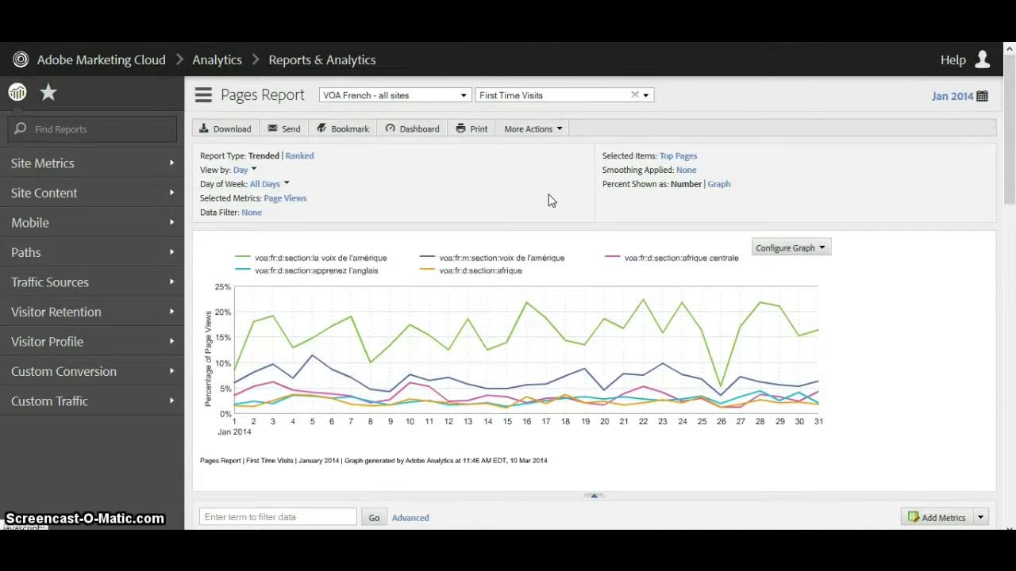
Try Hour granularity for January 2014, which triggers the 14-day maximum warning.
{"action": "left_click", "coordinate": [242, 170]}
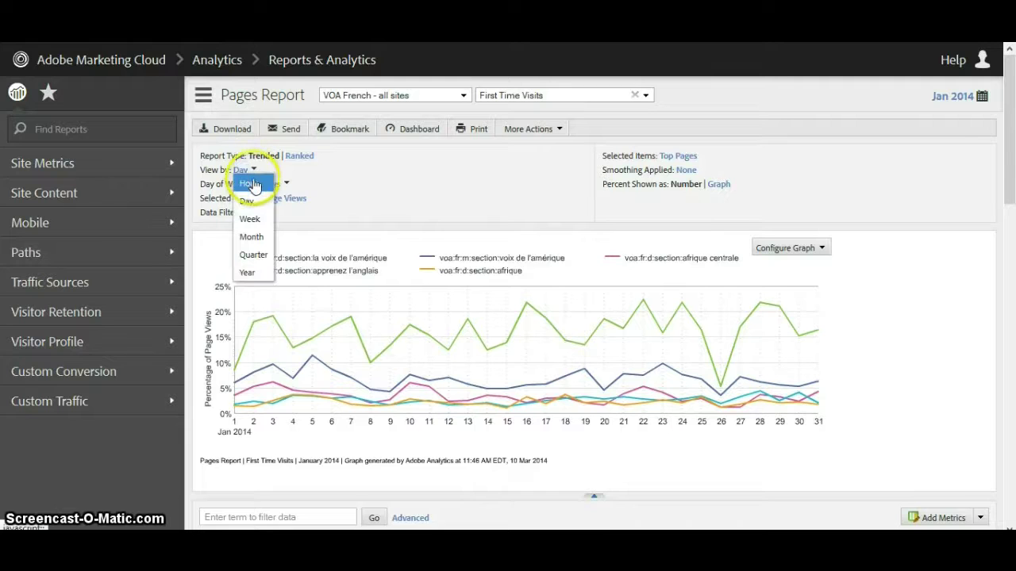
{"action": "left_click", "coordinate": [250, 184]}
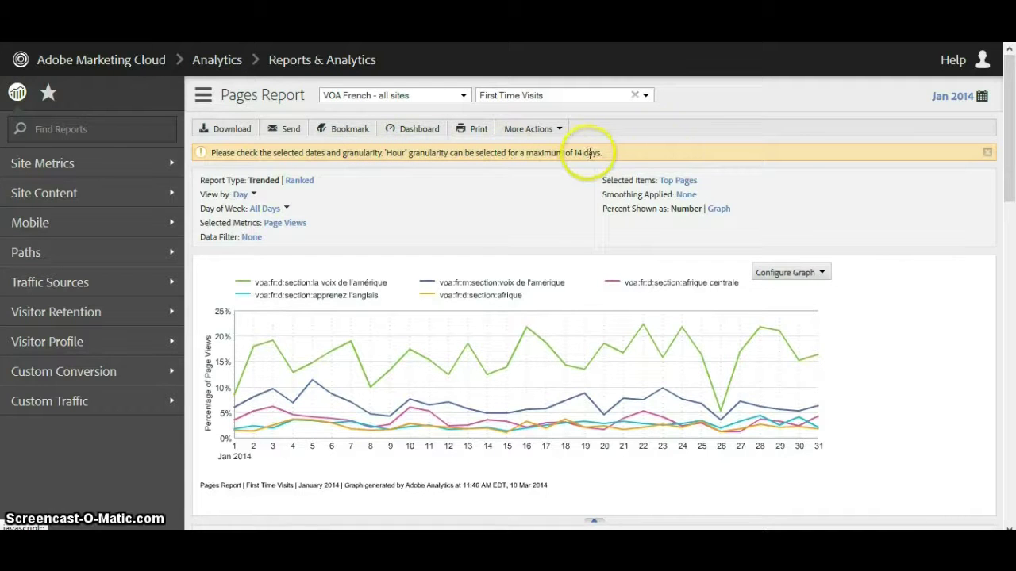
{"action": "left_click", "coordinate": [960, 96]}
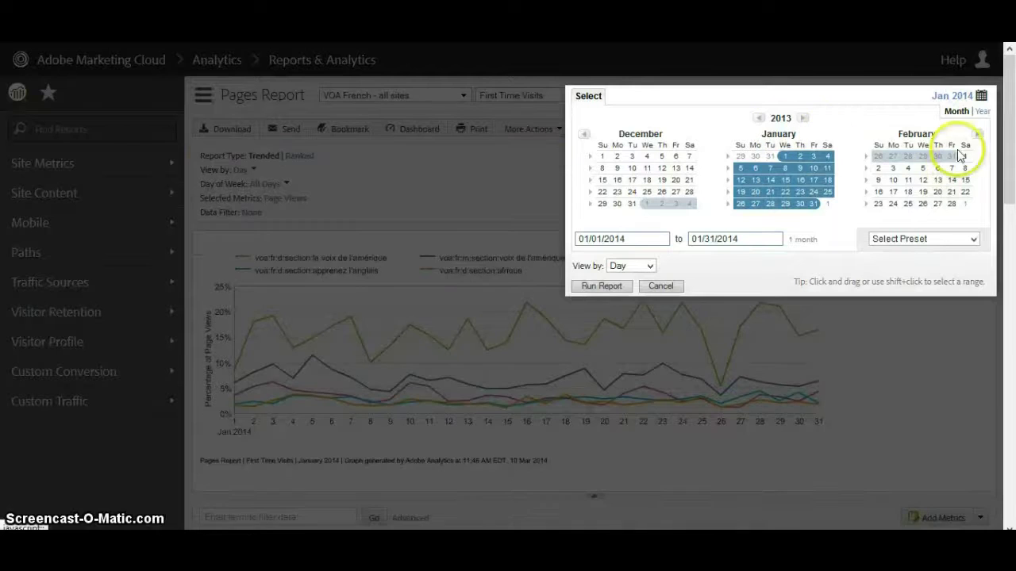
Rerun the trended Pages report for March 1–10, 2014.
{"action": "left_click", "coordinate": [975, 141]}
{"action": "left_click", "coordinate": [975, 143]}
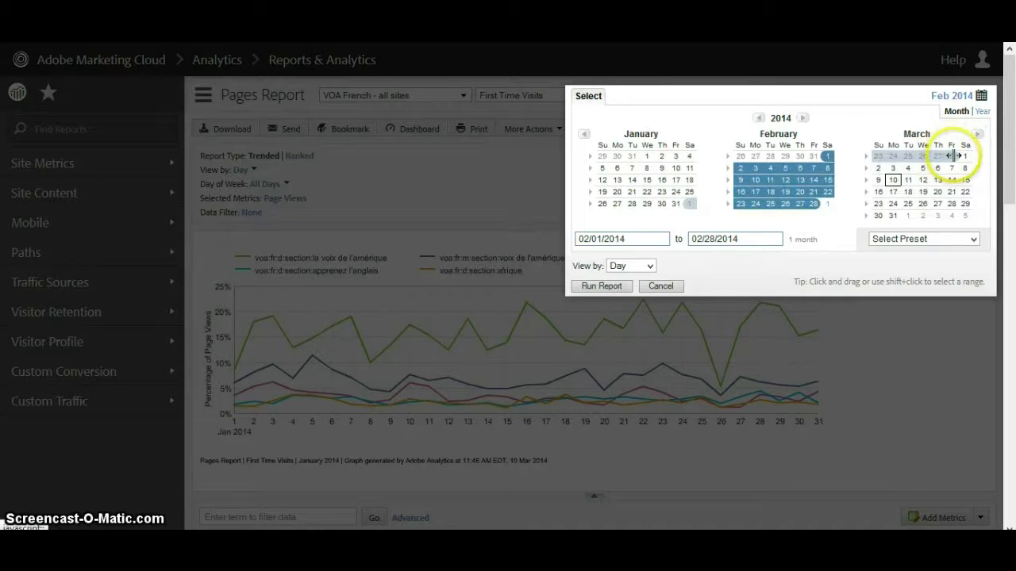
{"action": "left_click_drag", "start_coordinate": [960, 161], "coordinate": [892, 180]}
{"action": "right_click", "coordinate": [892, 180]}
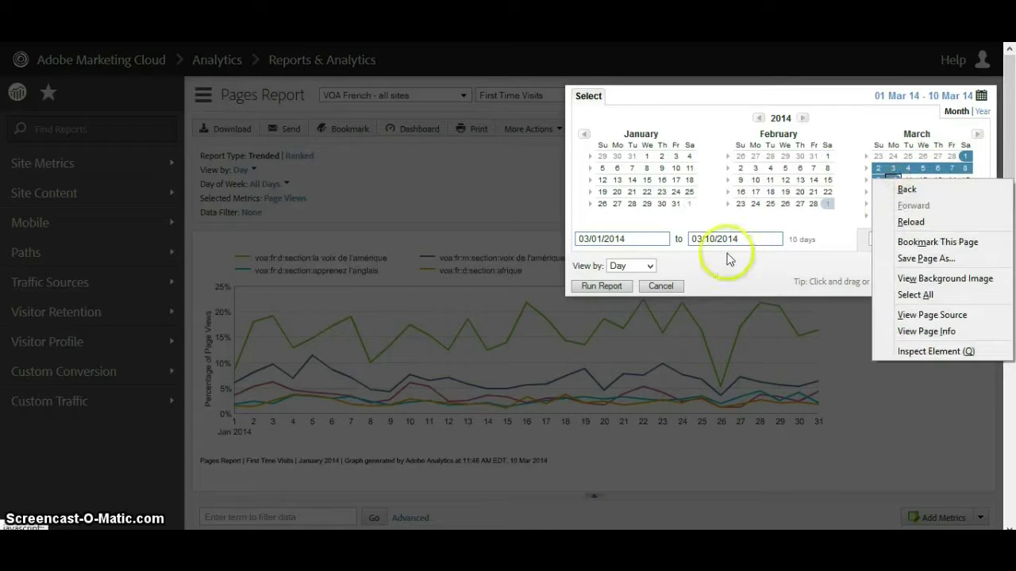
{"action": "left_click", "coordinate": [601, 285]}
{"action": "left_click", "coordinate": [600, 285]}
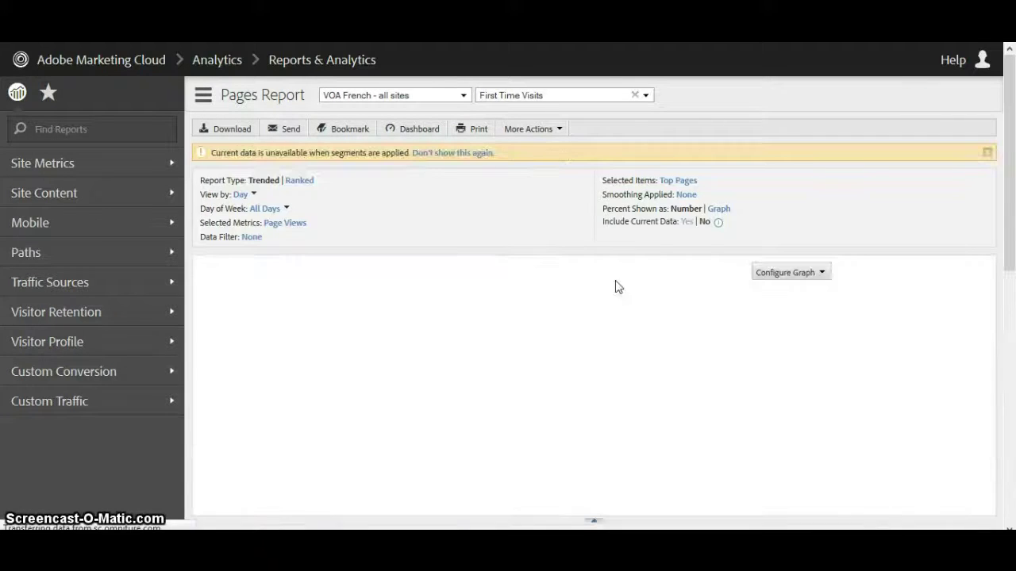
Trend the Pages report by hour for 1–10 March 2014 and review the hourly table rows.
{"action": "left_click", "coordinate": [242, 194]}
{"action": "left_click", "coordinate": [253, 208]}
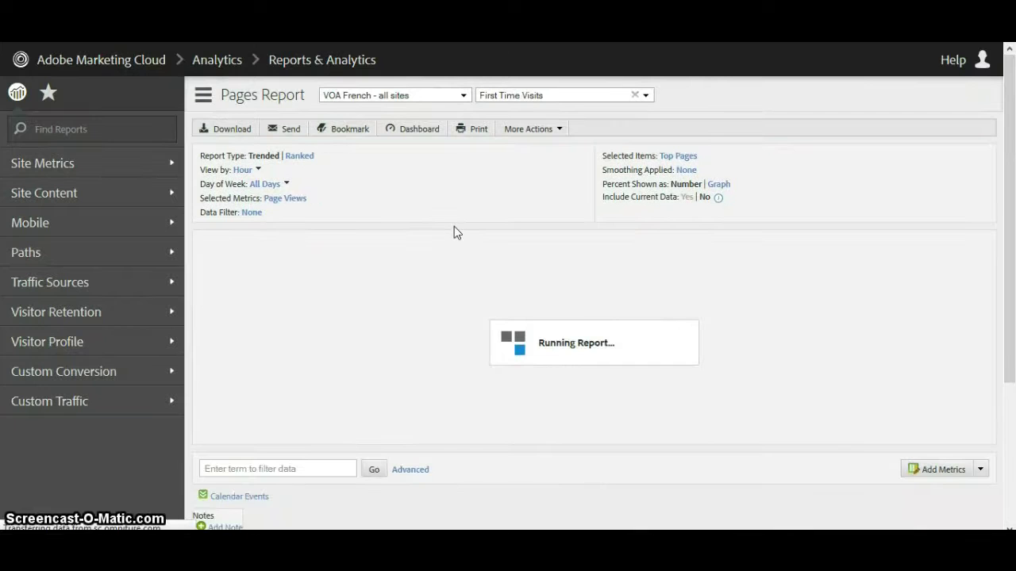
{"action": "left_click", "coordinate": [500, 205]}
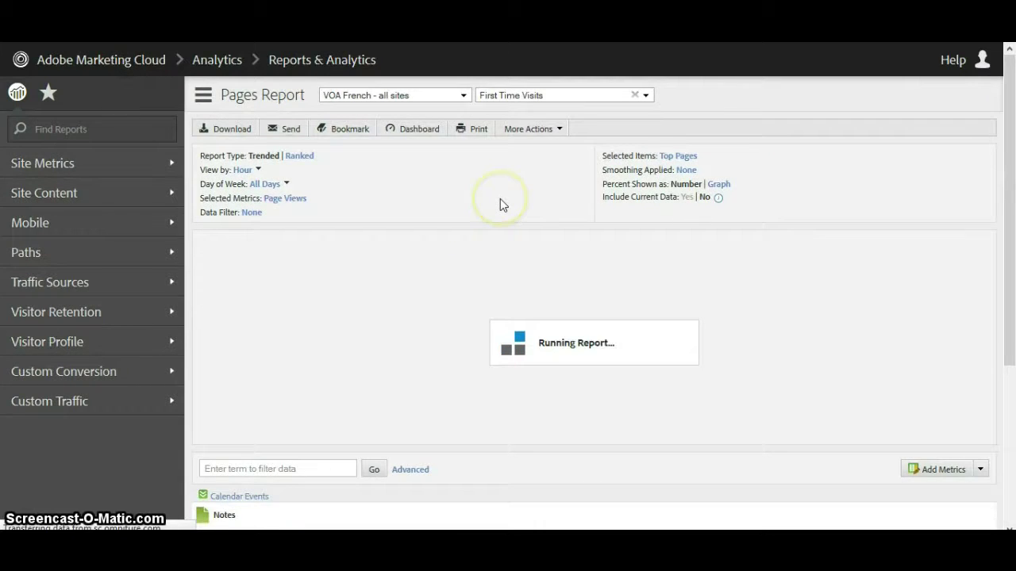
{"action": "left_click", "coordinate": [502, 202]}
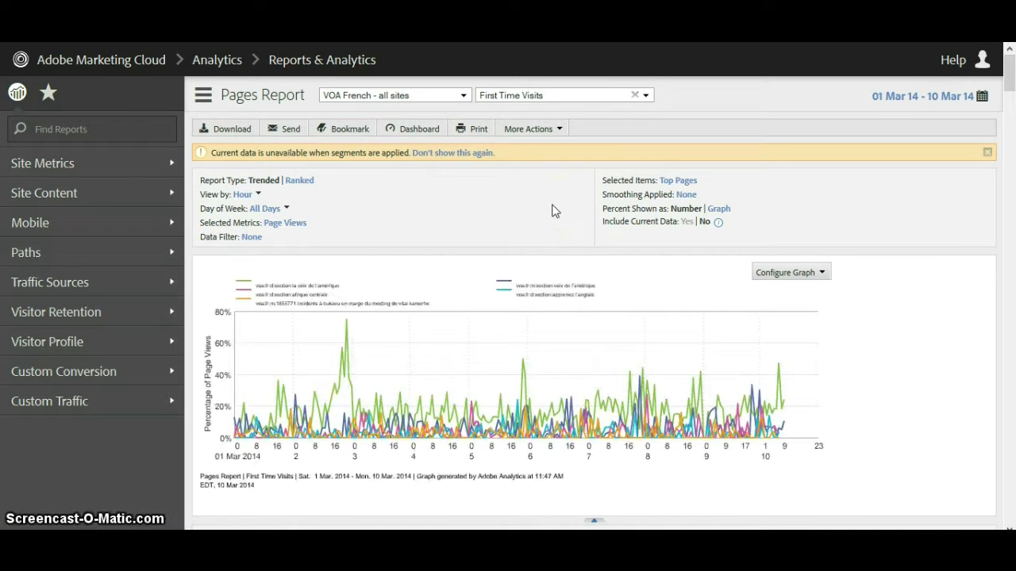
{"action": "scroll", "coordinate": [554, 211], "scroll_direction": "down", "scroll_amount": 3}
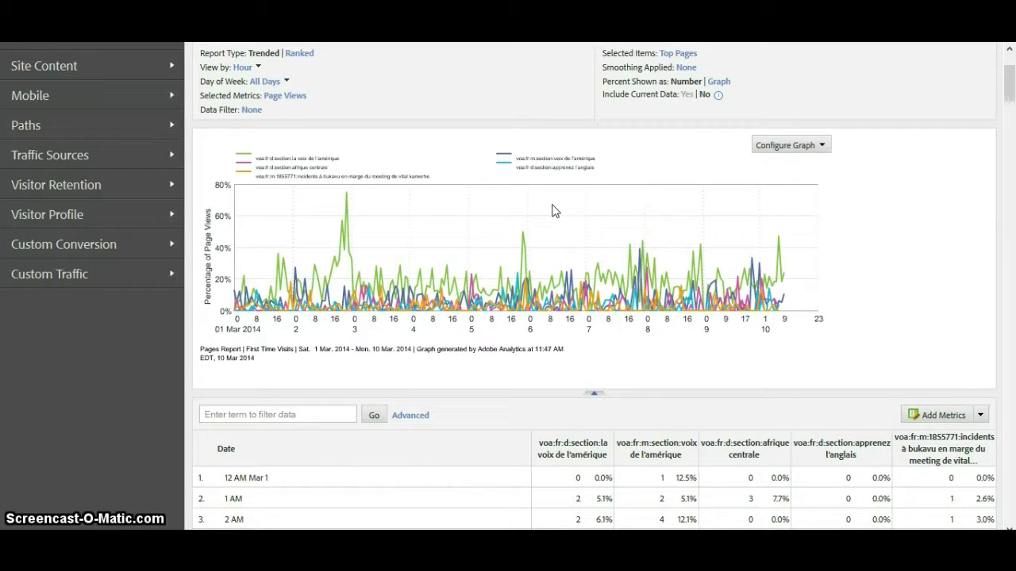
{"action": "scroll", "coordinate": [553, 211], "scroll_direction": "down", "scroll_amount": 3}
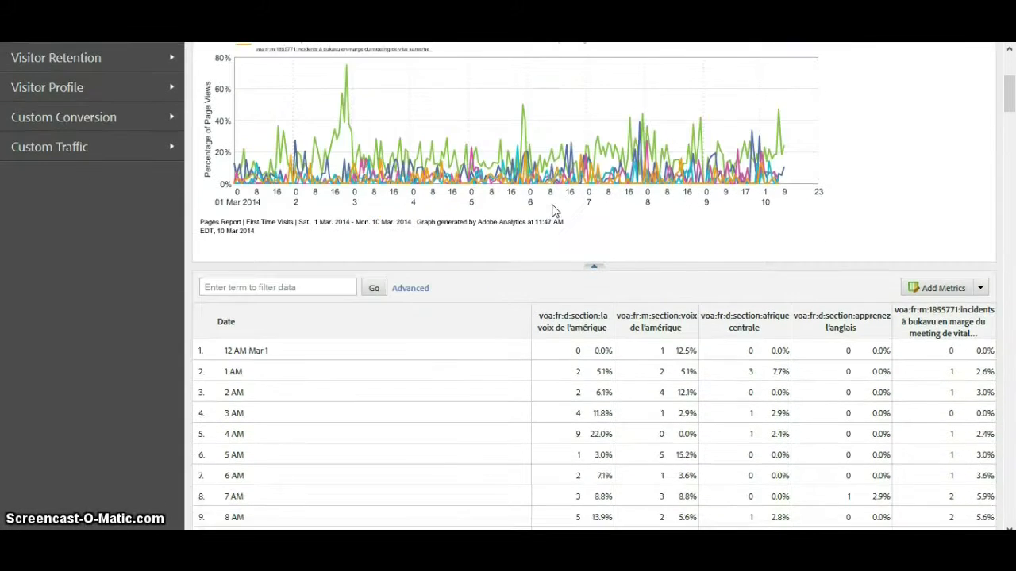
{"action": "scroll", "coordinate": [554, 210], "scroll_direction": "up", "scroll_amount": 1}
{"action": "scroll", "coordinate": [553, 210], "scroll_direction": "up", "scroll_amount": 5}
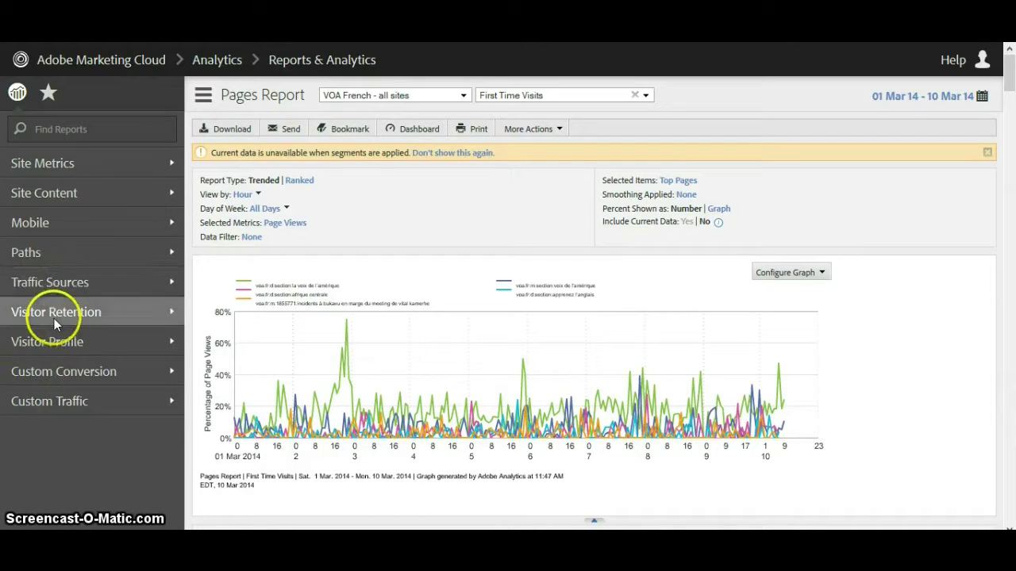
Switch the side menu to Favorites and bring up the Dashboards list of saved dashboards.
{"action": "mouse_move", "coordinate": [54, 318]}
{"action": "mouse_move", "coordinate": [99, 338]}
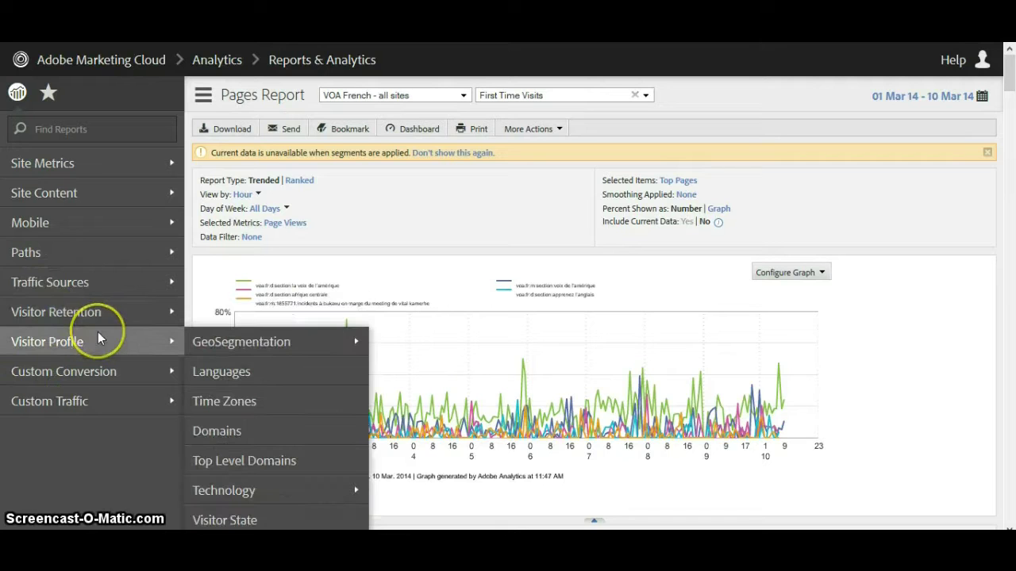
{"action": "mouse_move", "coordinate": [98, 221]}
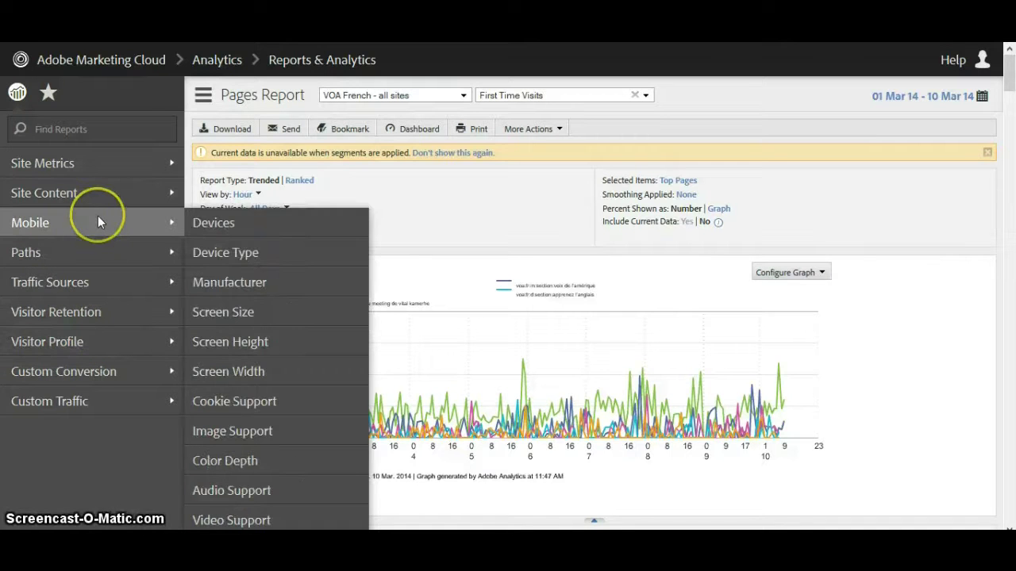
{"action": "left_click", "coordinate": [95, 104]}
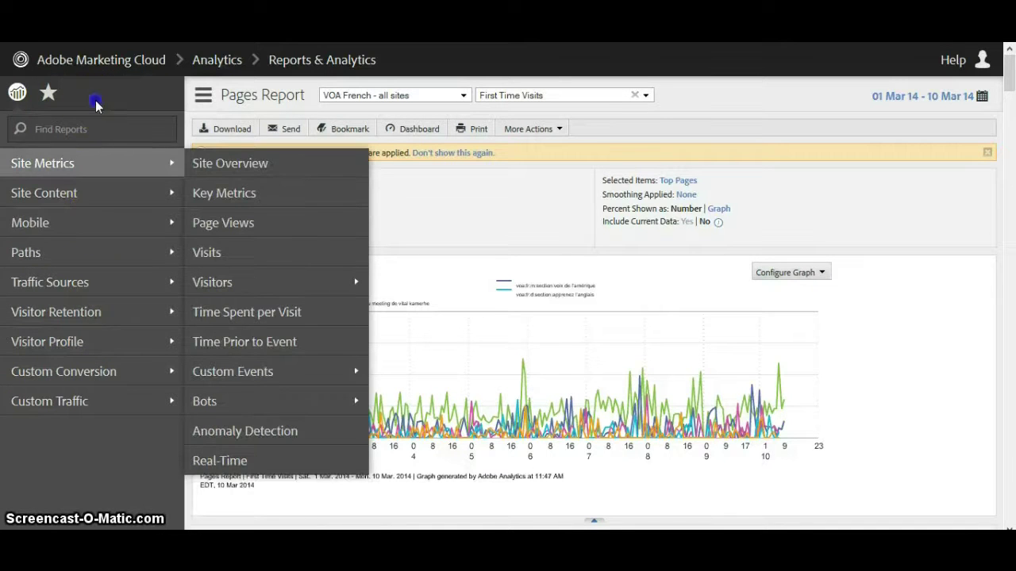
{"action": "left_click", "coordinate": [50, 95]}
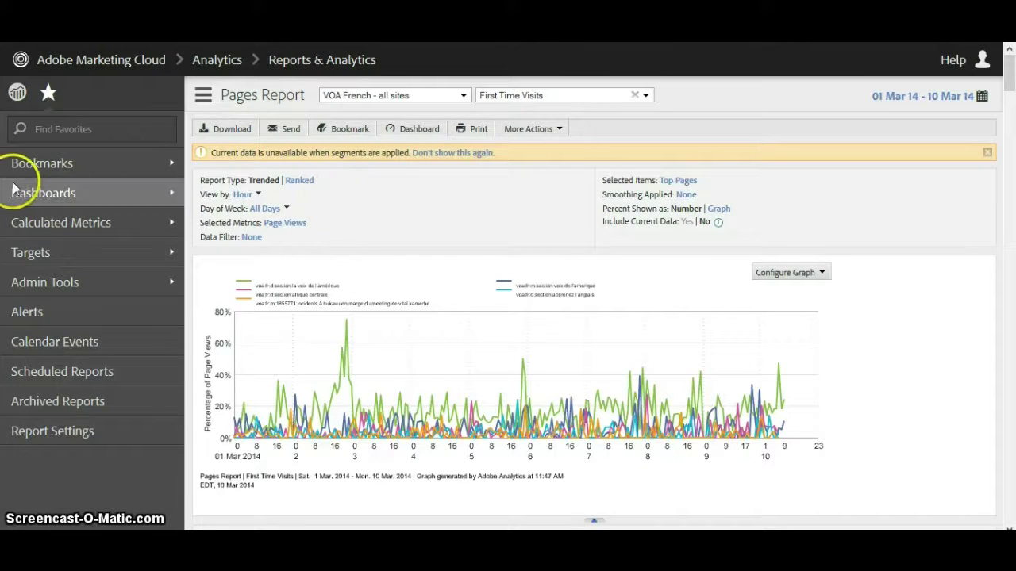
{"action": "left_click", "coordinate": [43, 194]}
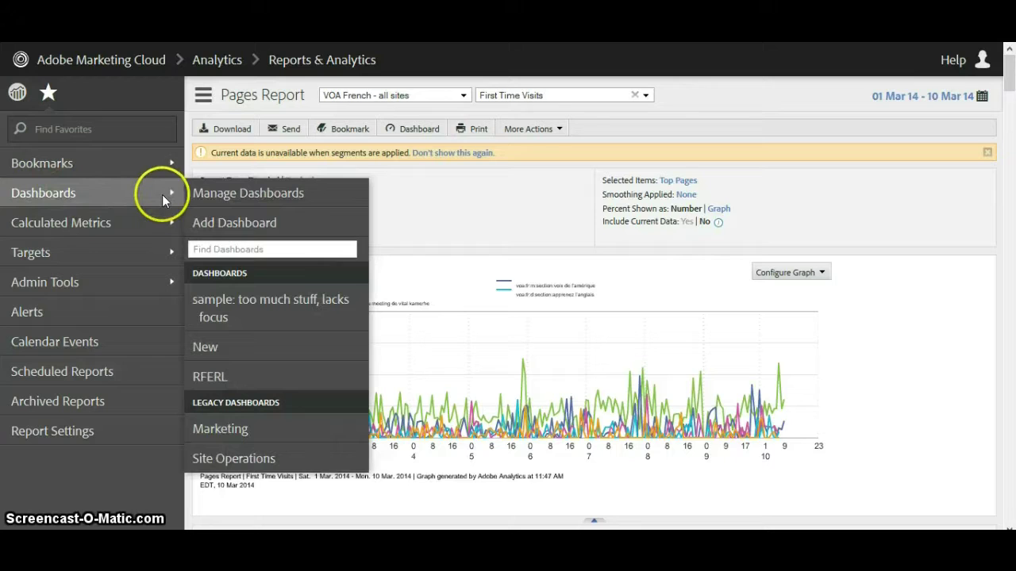
Open the shared BBG Twenty Thousand dashboard from the Dashboard Manager.
{"action": "left_click", "coordinate": [227, 204]}
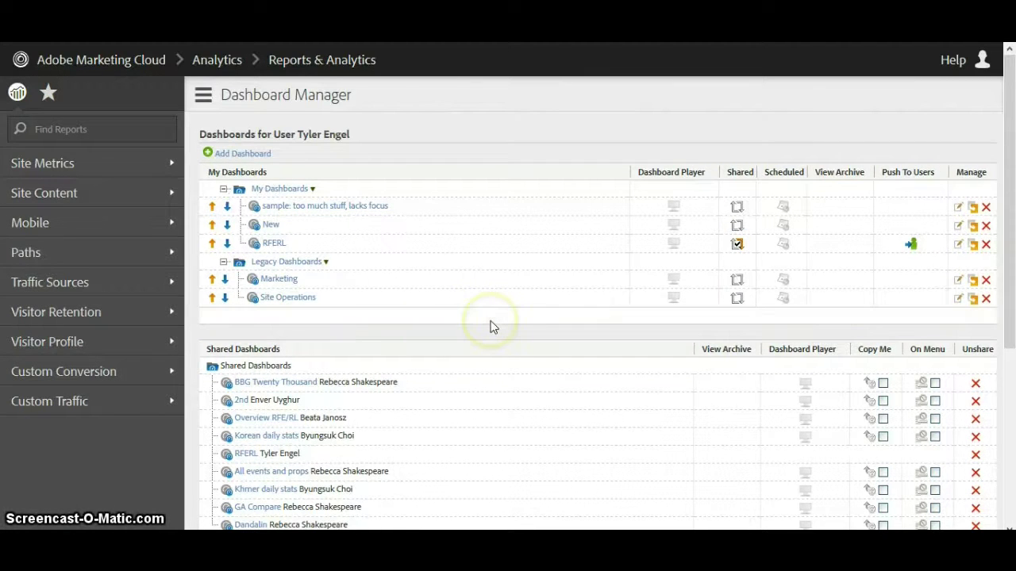
{"action": "scroll", "coordinate": [491, 325], "scroll_direction": "down", "scroll_amount": 3}
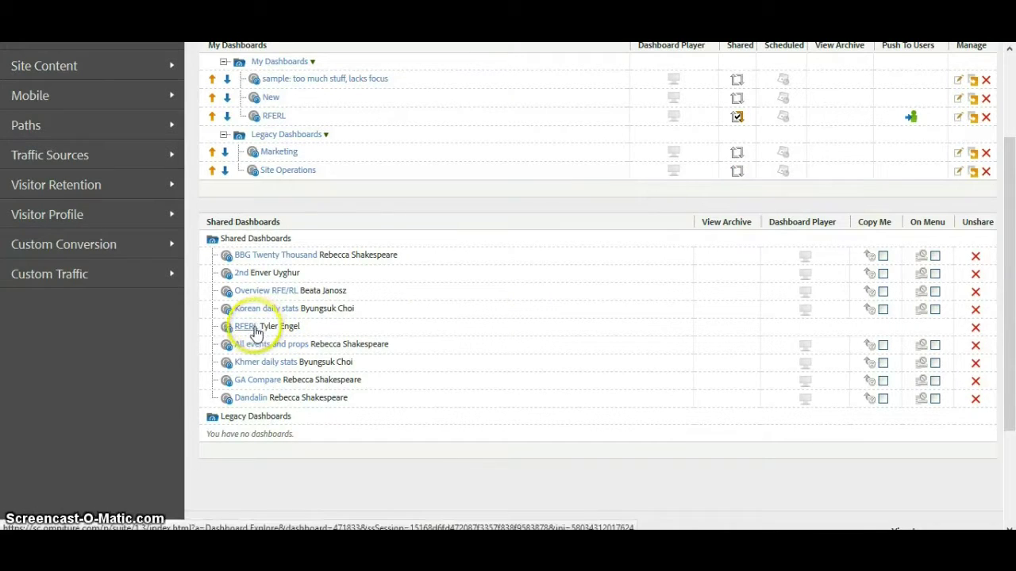
{"action": "left_click", "coordinate": [265, 256]}
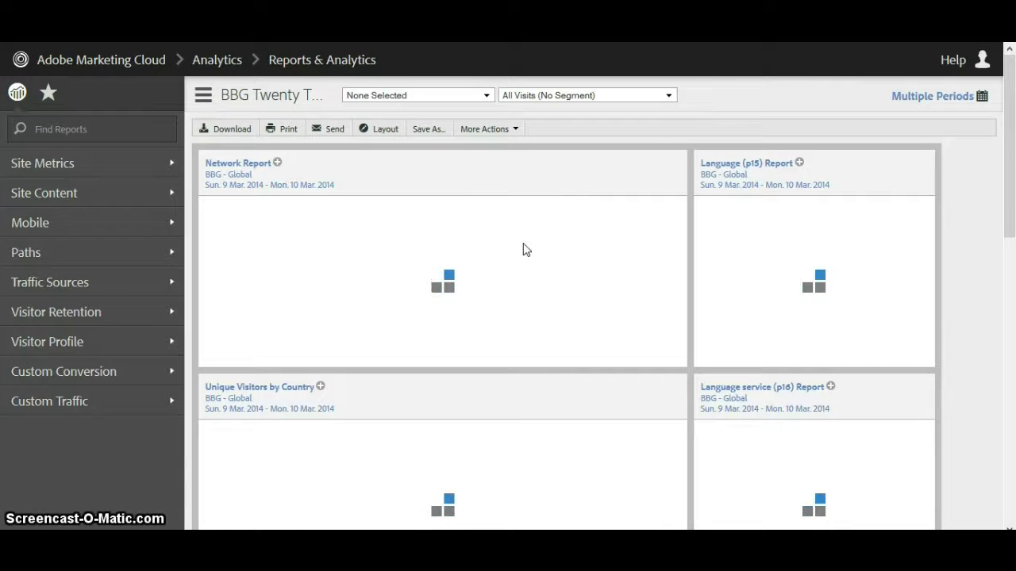
Scroll through the BBG Twenty Thousand dashboard's reportlets and return to the top.
{"action": "scroll", "coordinate": [523, 250], "scroll_direction": "down", "scroll_amount": 3}
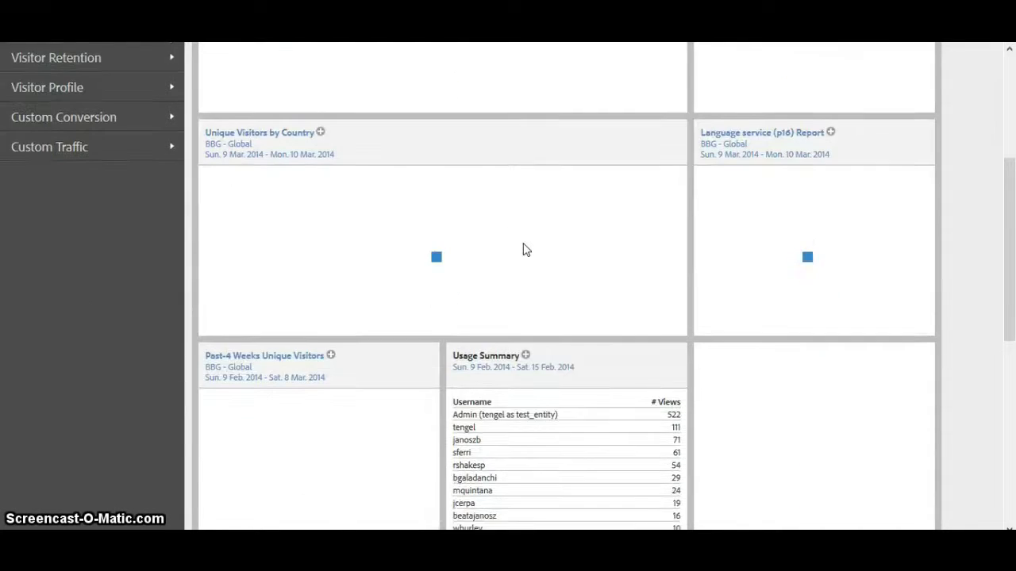
{"action": "scroll", "coordinate": [523, 250], "scroll_direction": "down", "scroll_amount": 3}
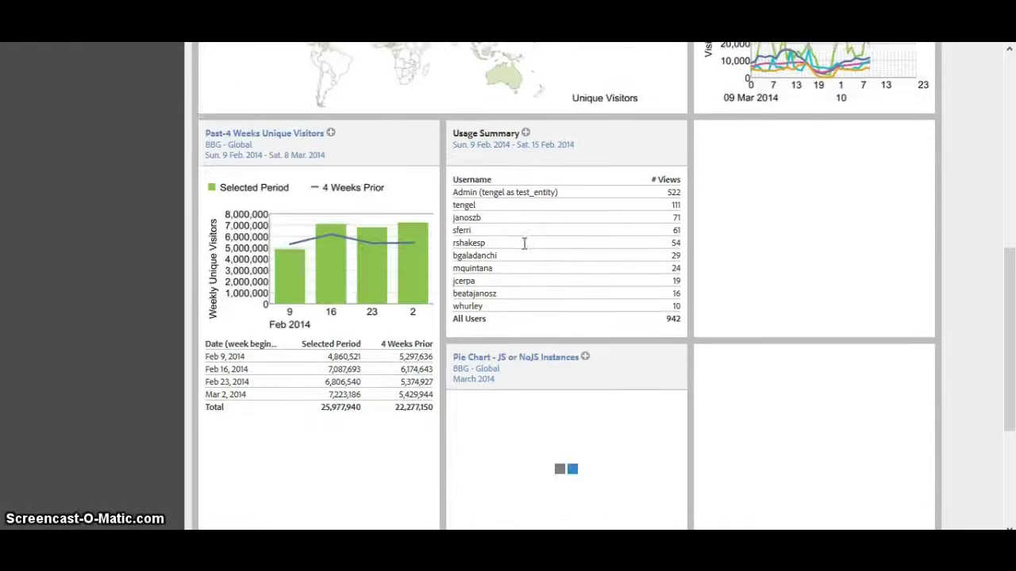
{"action": "scroll", "coordinate": [524, 246], "scroll_direction": "up", "scroll_amount": 1}
{"action": "scroll", "coordinate": [523, 244], "scroll_direction": "up", "scroll_amount": 5}
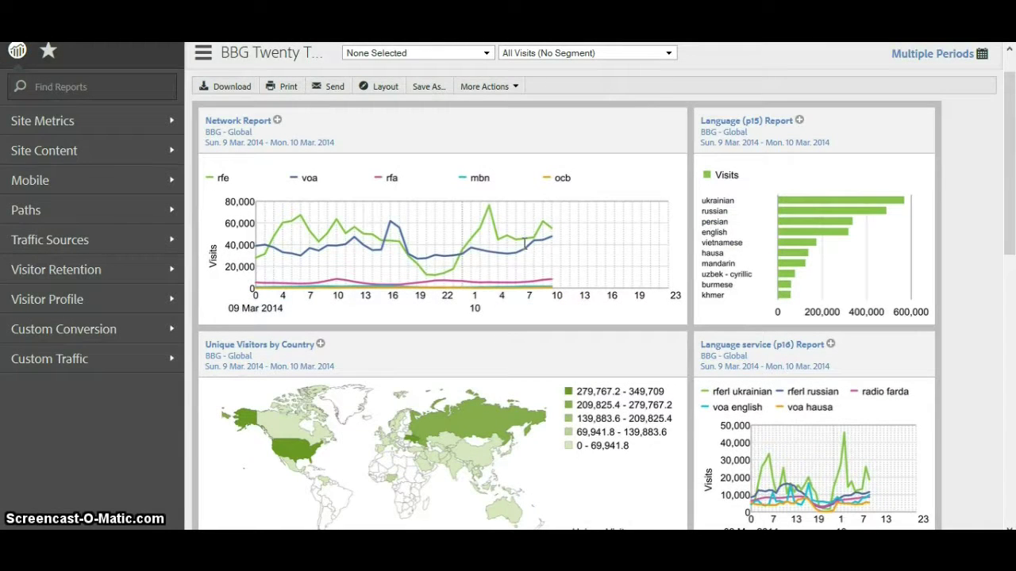
Enter layout editing and shift the Network Report reportlet one slot right.
{"action": "left_click", "coordinate": [379, 89]}
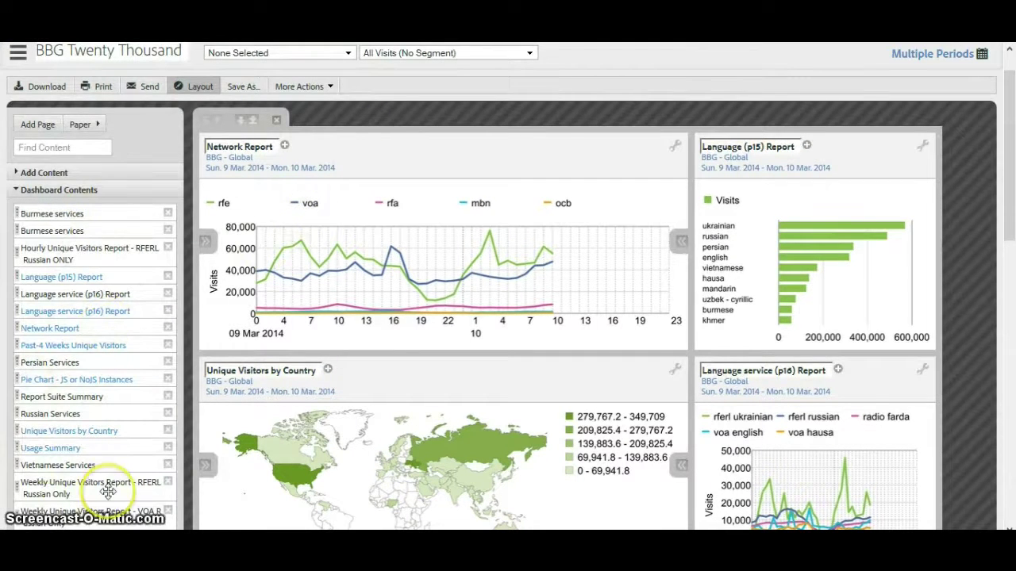
{"action": "scroll", "coordinate": [108, 491], "scroll_direction": "down", "scroll_amount": 2}
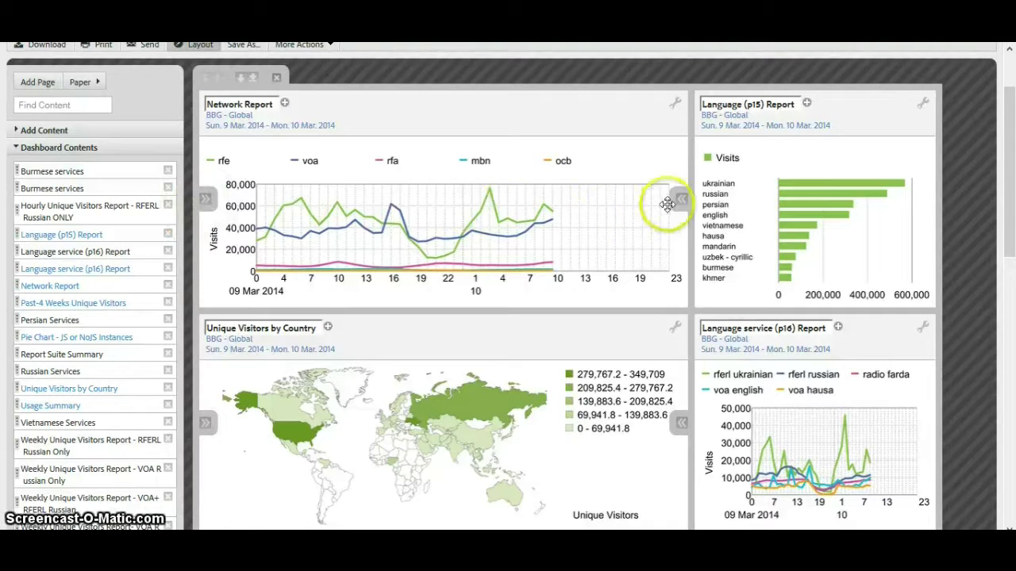
{"action": "left_click", "coordinate": [206, 205]}
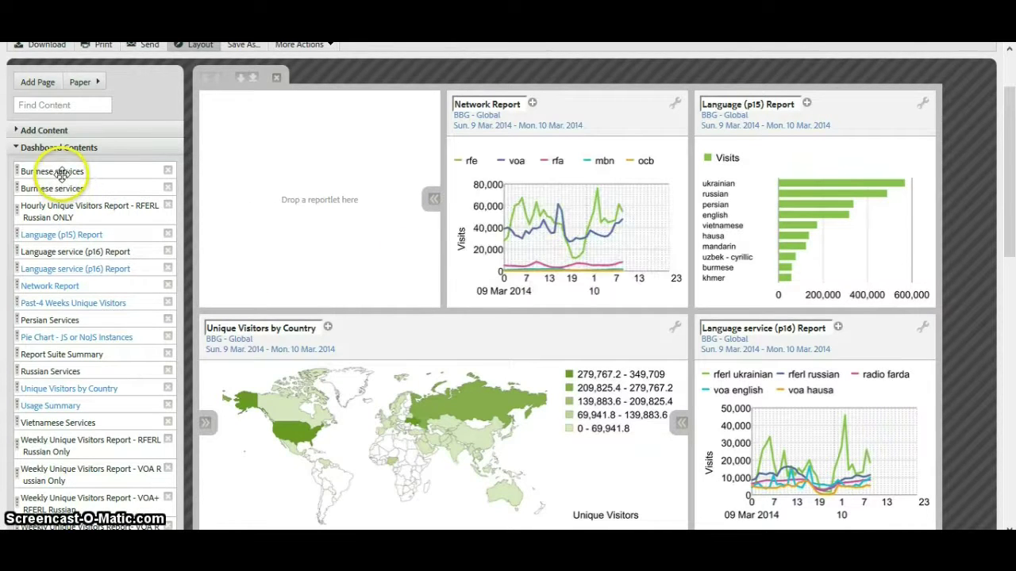
Place the Burmese services reportlet into the empty top-left dashboard slot.
{"action": "right_click", "coordinate": [273, 177]}
{"action": "left_click", "coordinate": [248, 150]}
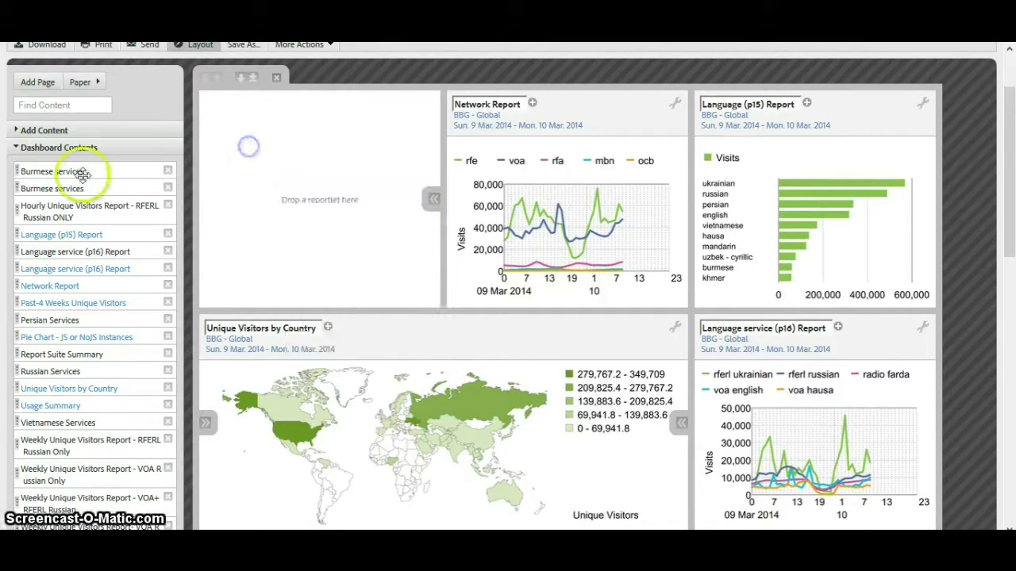
{"action": "left_click_drag", "start_coordinate": [84, 171], "coordinate": [311, 142]}
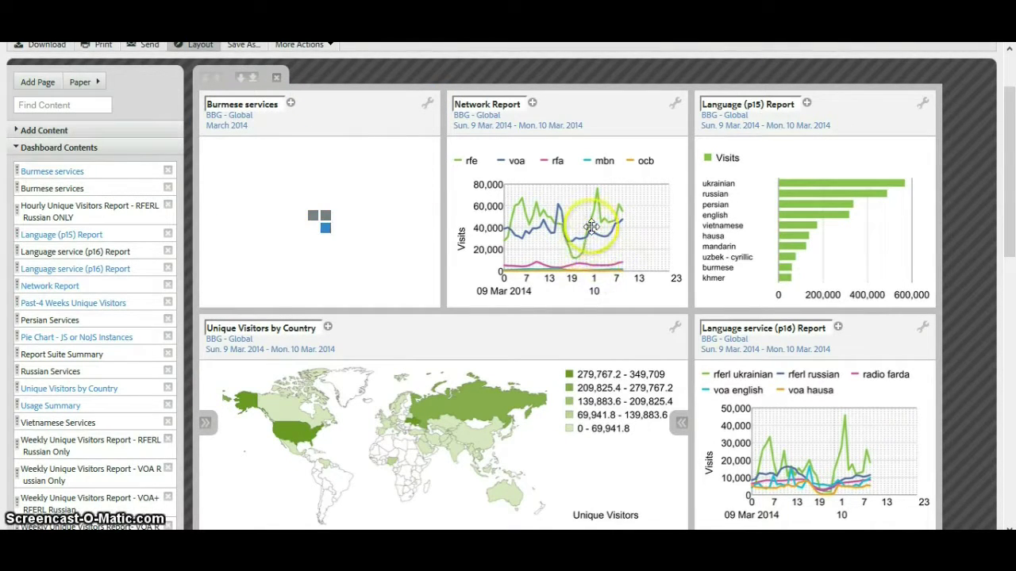
Hide the graph in the Network Report reportlet, keeping only its details table.
{"action": "left_click", "coordinate": [676, 111]}
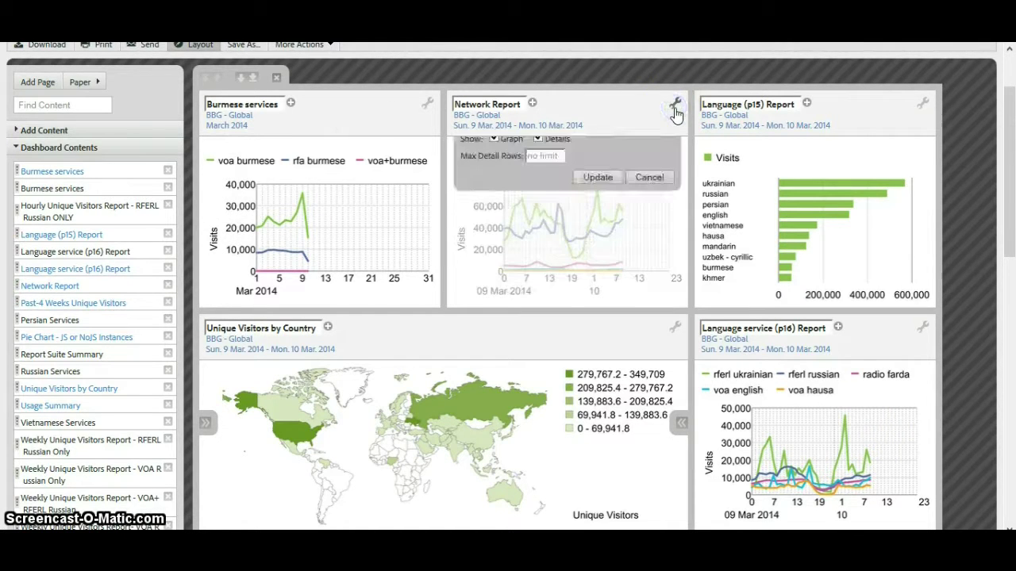
{"action": "left_click", "coordinate": [539, 153]}
{"action": "left_click", "coordinate": [493, 153]}
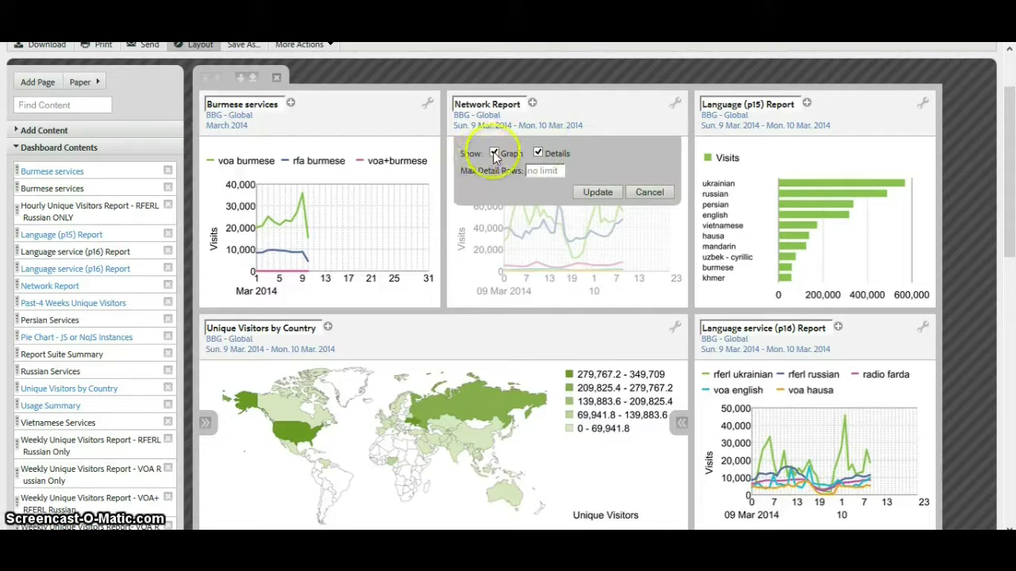
{"action": "left_click", "coordinate": [595, 193]}
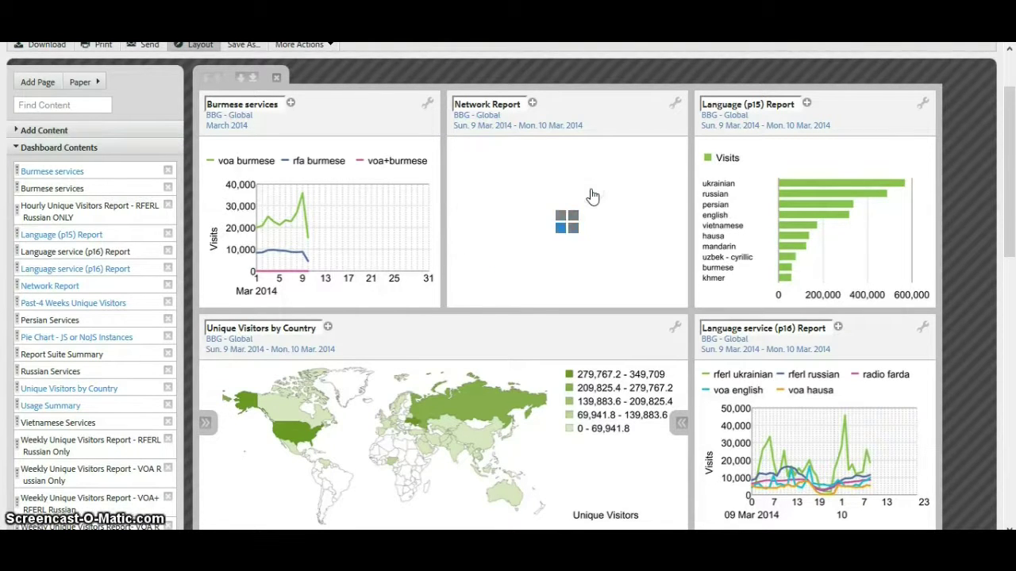
Hide the graph in the Burmese services reportlet so its daily visits table shows.
{"action": "left_click", "coordinate": [427, 107]}
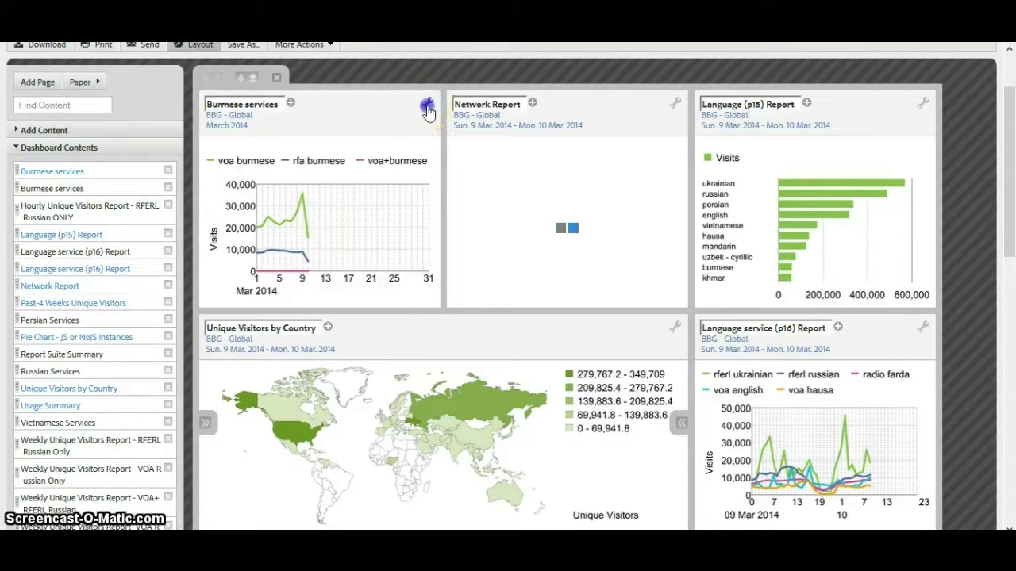
{"action": "left_click", "coordinate": [248, 153]}
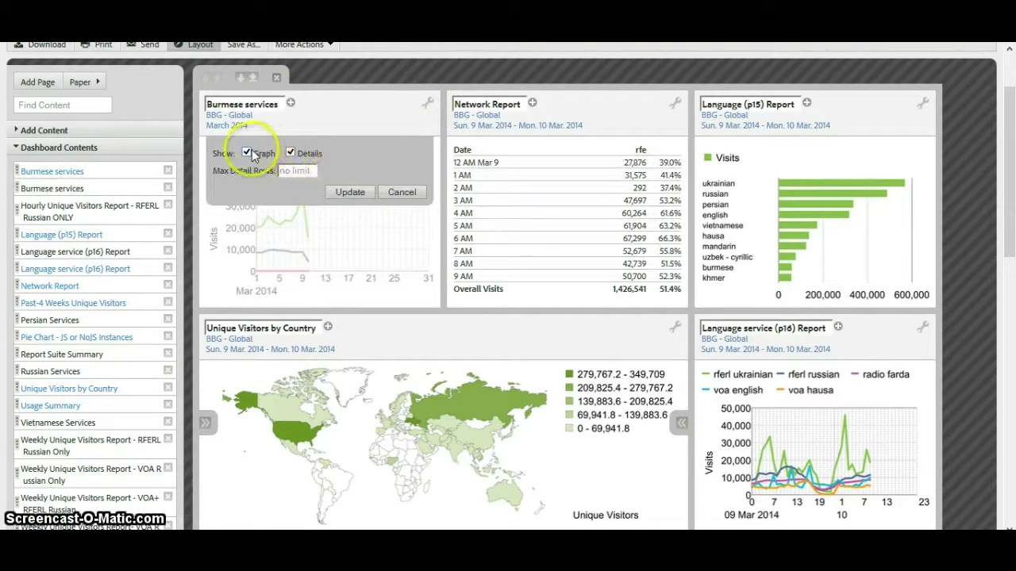
{"action": "left_click", "coordinate": [350, 194]}
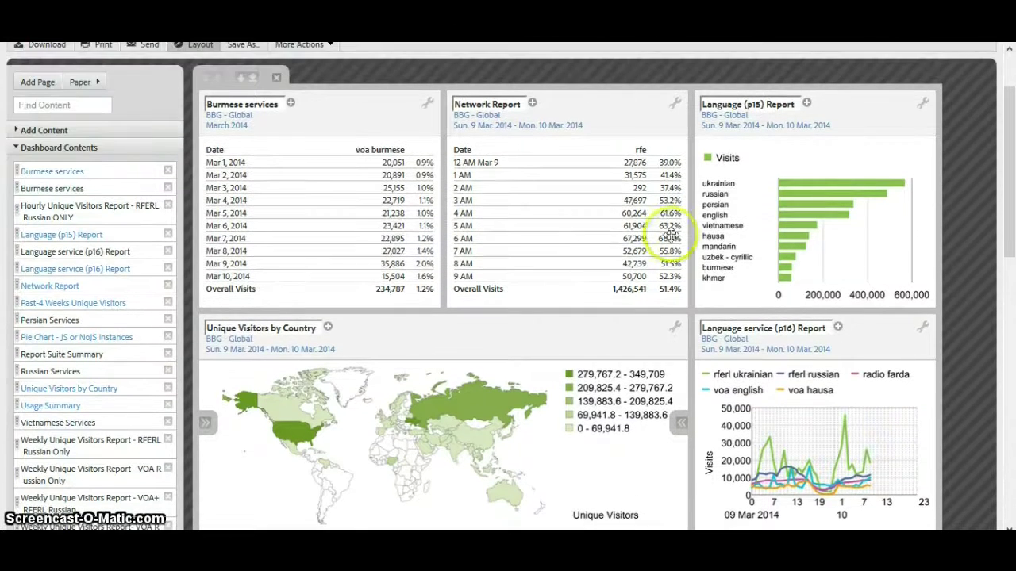
{"action": "left_click", "coordinate": [944, 66]}
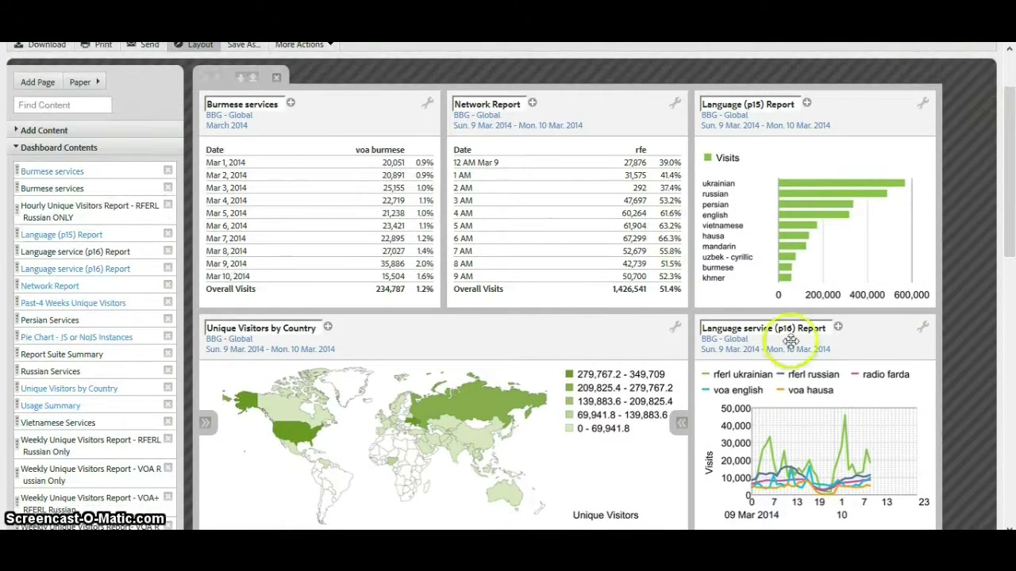
{"action": "scroll", "coordinate": [477, 362], "scroll_direction": "down", "scroll_amount": 3}
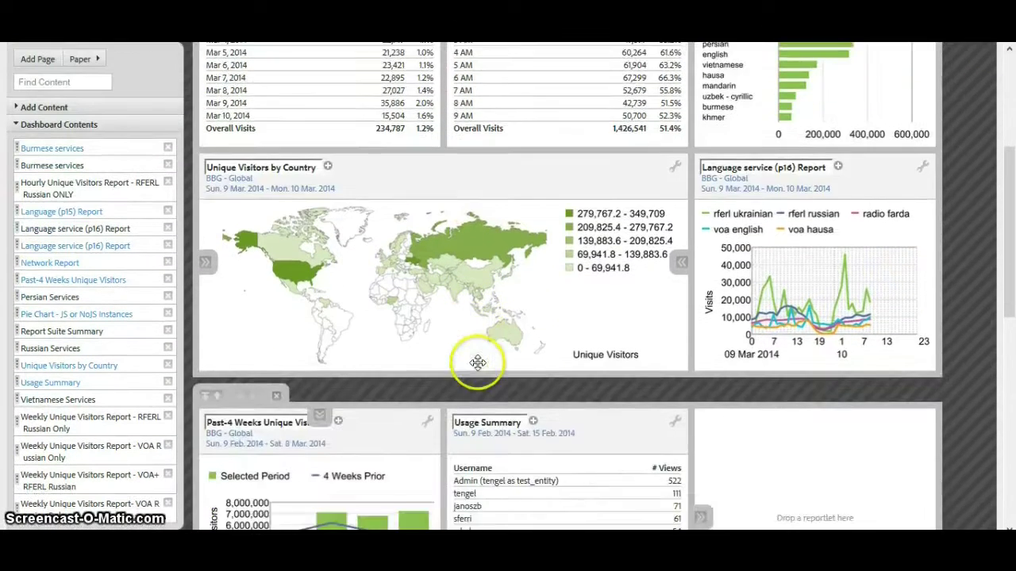
{"action": "scroll", "coordinate": [478, 363], "scroll_direction": "up", "scroll_amount": 3}
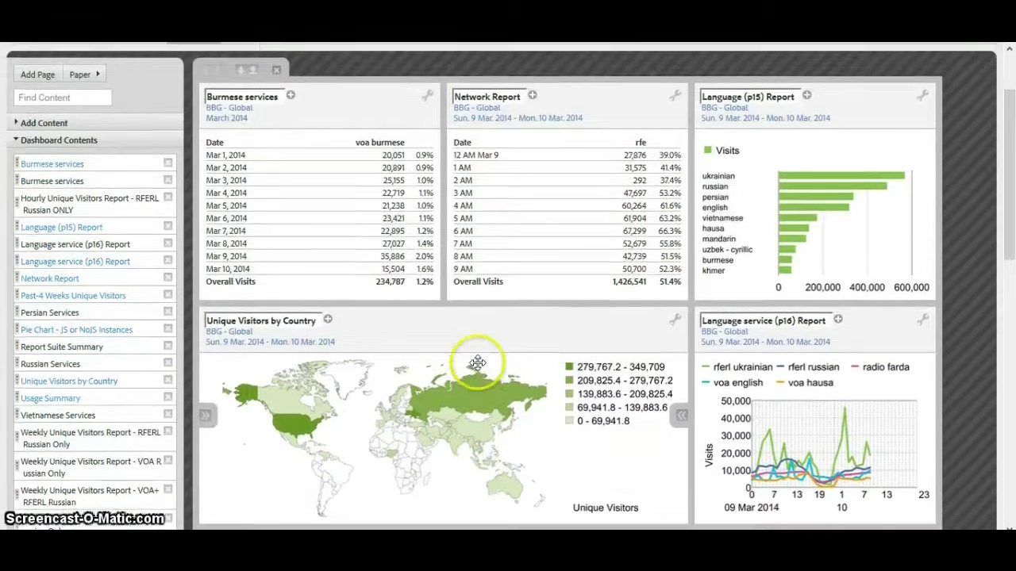
{"action": "scroll", "coordinate": [556, 357], "scroll_direction": "down", "scroll_amount": 1}
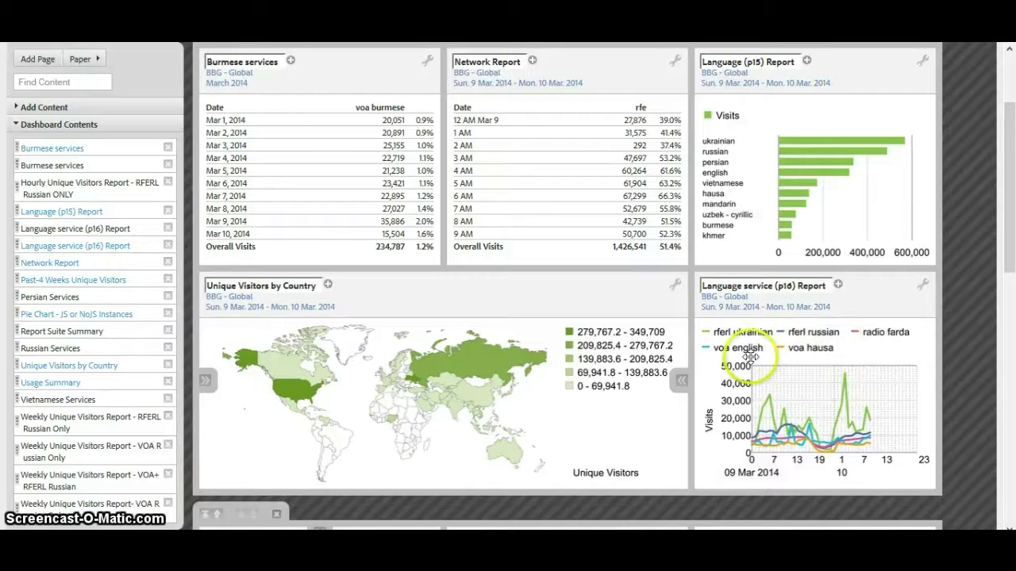
Move the Language service (p16) reportlet away from beside the country map.
{"action": "left_click_drag", "start_coordinate": [749, 357], "coordinate": [1010, 107]}
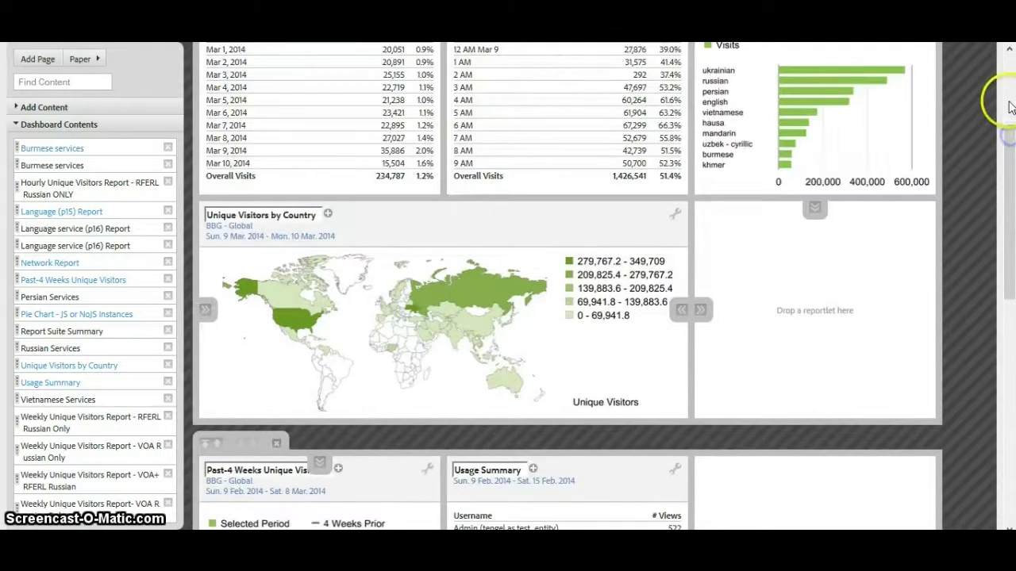
{"action": "left_click", "coordinate": [1010, 244]}
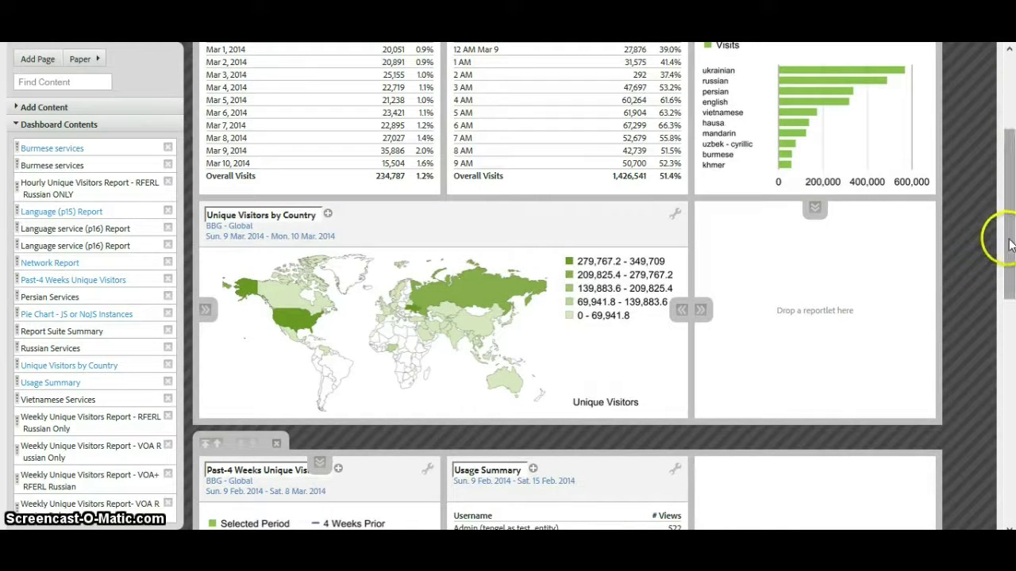
{"action": "scroll", "coordinate": [998, 230], "scroll_direction": "up", "scroll_amount": 2}
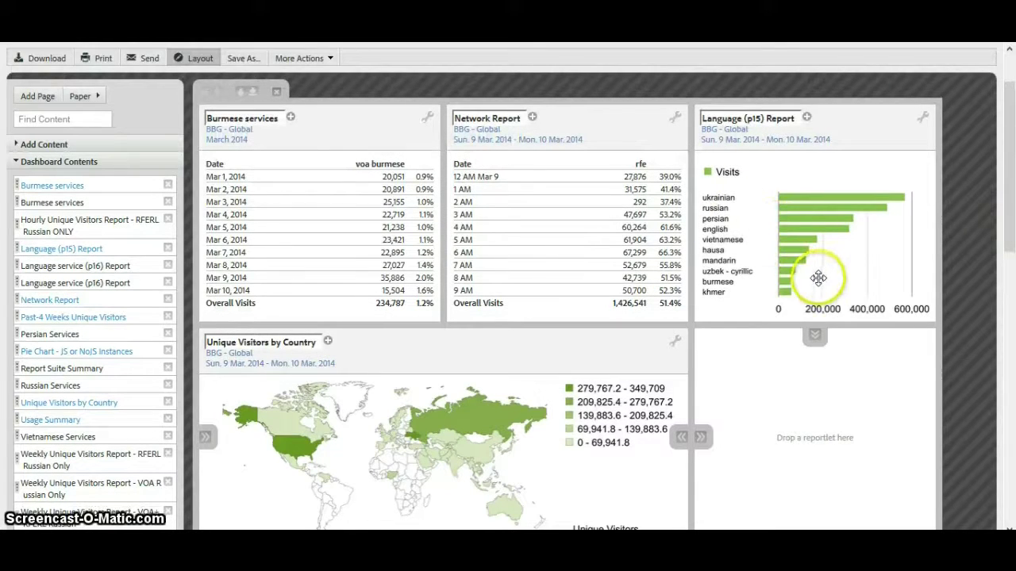
Stretch Language (p15) down into the empty slot to show its ranked visits table.
{"action": "left_click", "coordinate": [816, 338]}
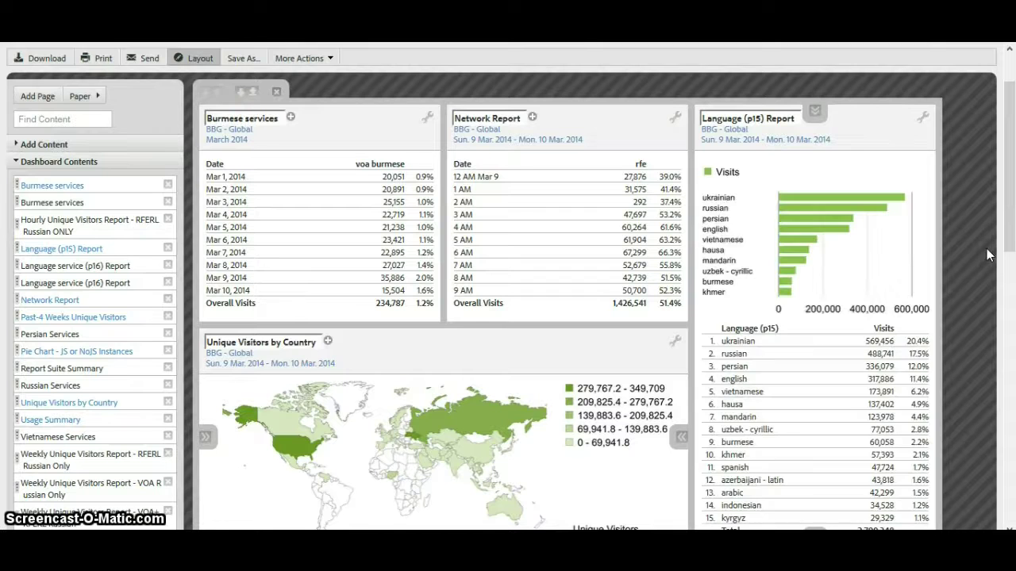
{"action": "left_click", "coordinate": [1011, 234]}
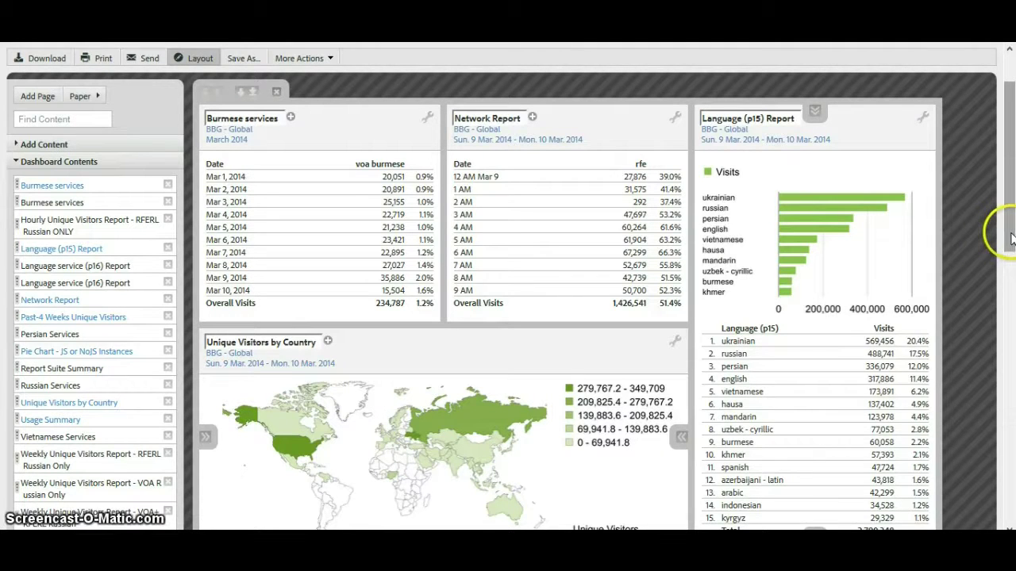
{"action": "left_click_drag", "start_coordinate": [1011, 240], "coordinate": [1011, 171]}
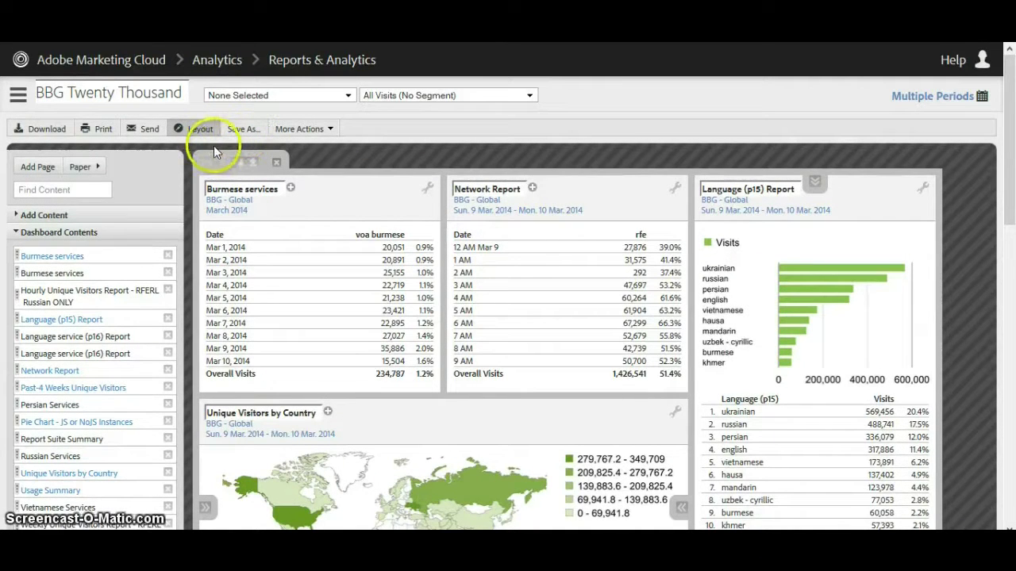
Exit layout editing and open Visitor Profile > GeoSegmentation > Countries, leaving the dashboard page.
{"action": "left_click", "coordinate": [203, 133]}
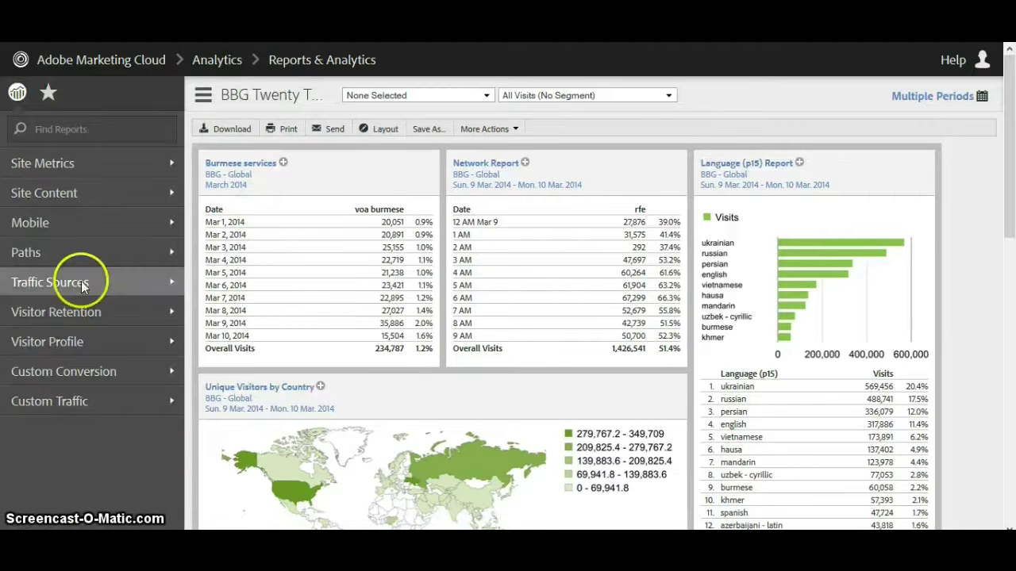
{"action": "left_click", "coordinate": [38, 252]}
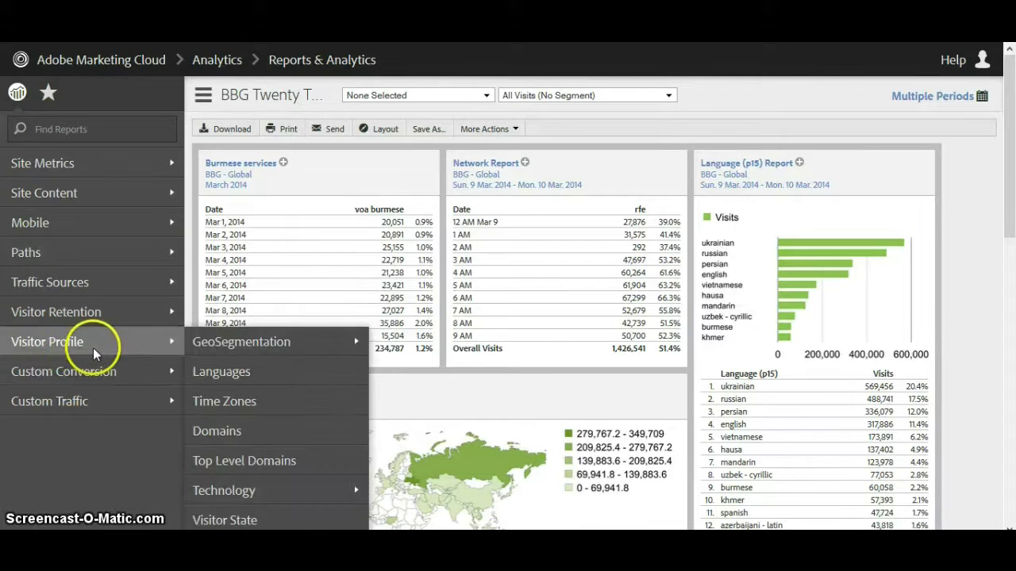
{"action": "mouse_move", "coordinate": [255, 343]}
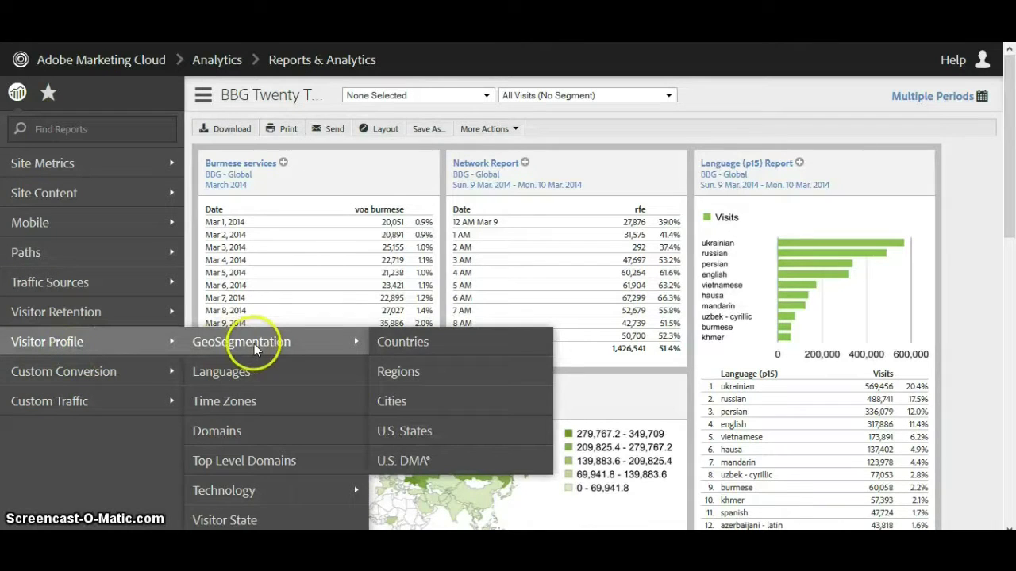
{"action": "left_click", "coordinate": [418, 345]}
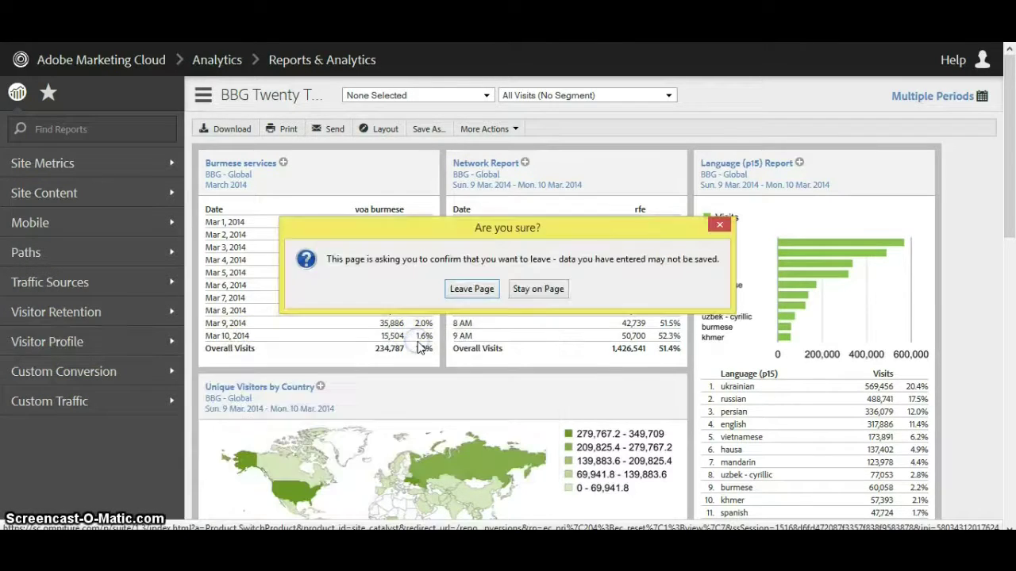
{"action": "left_click", "coordinate": [461, 289]}
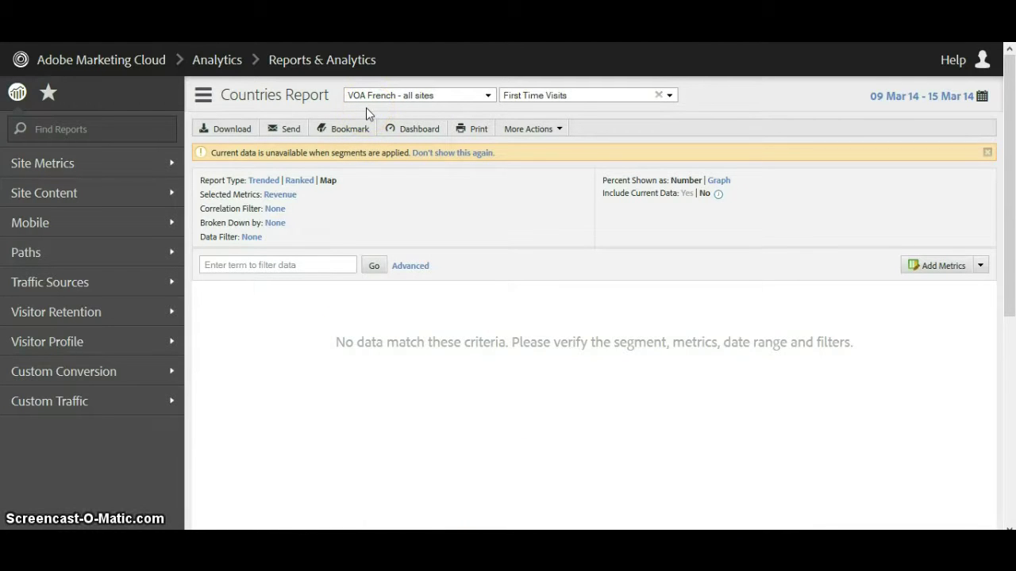
Rerun the Countries report for the full month of March 2014.
{"action": "left_click", "coordinate": [648, 111]}
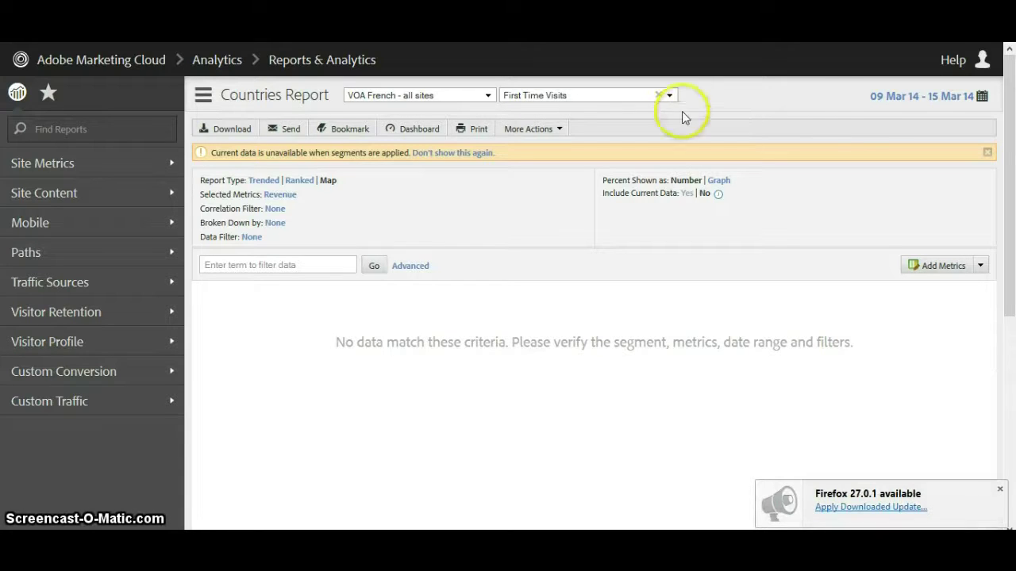
{"action": "left_click", "coordinate": [903, 99]}
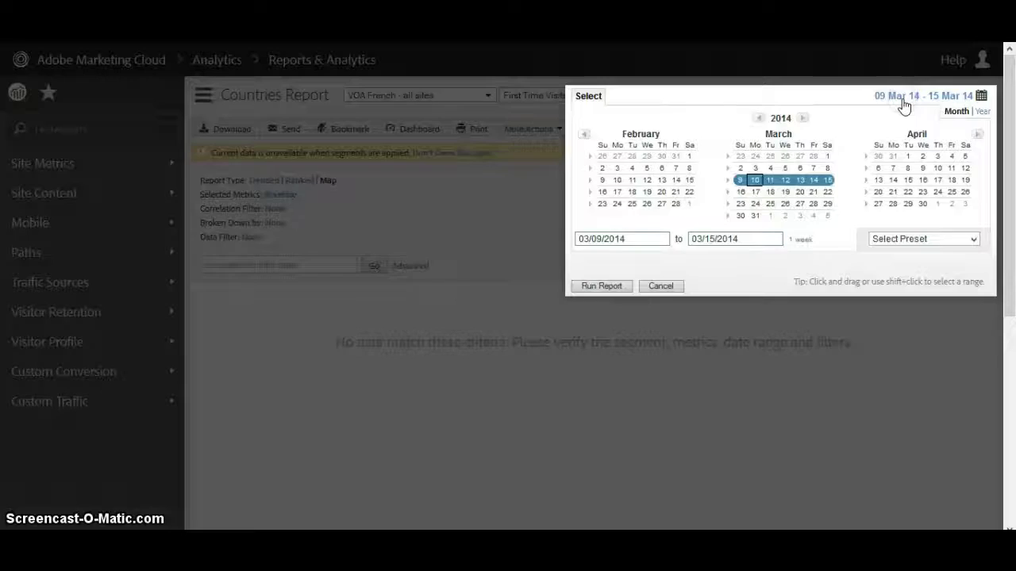
{"action": "left_click", "coordinate": [780, 135]}
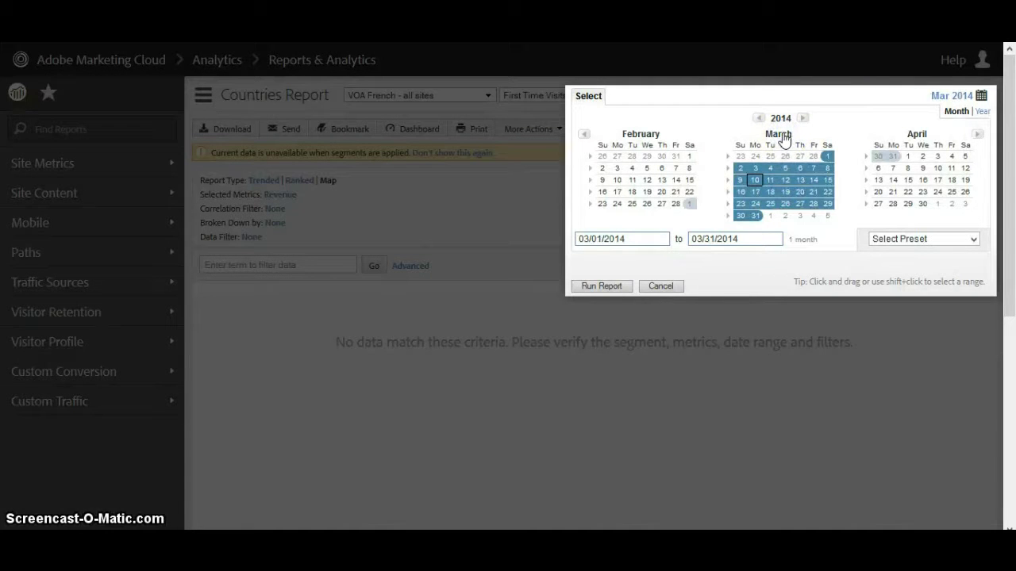
{"action": "left_click", "coordinate": [588, 287]}
{"action": "left_click", "coordinate": [574, 248]}
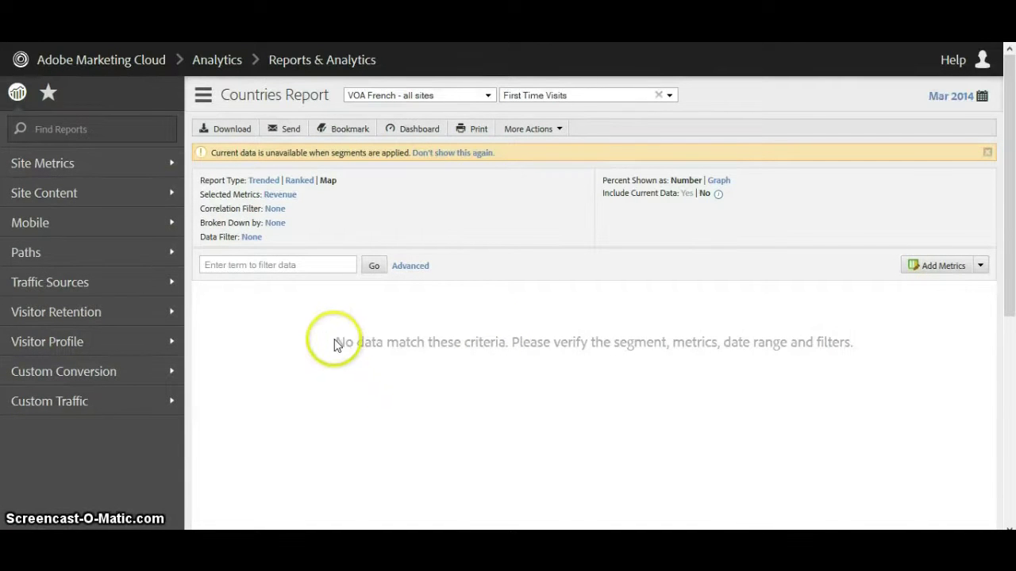
{"action": "left_click_drag", "start_coordinate": [334, 343], "coordinate": [465, 166]}
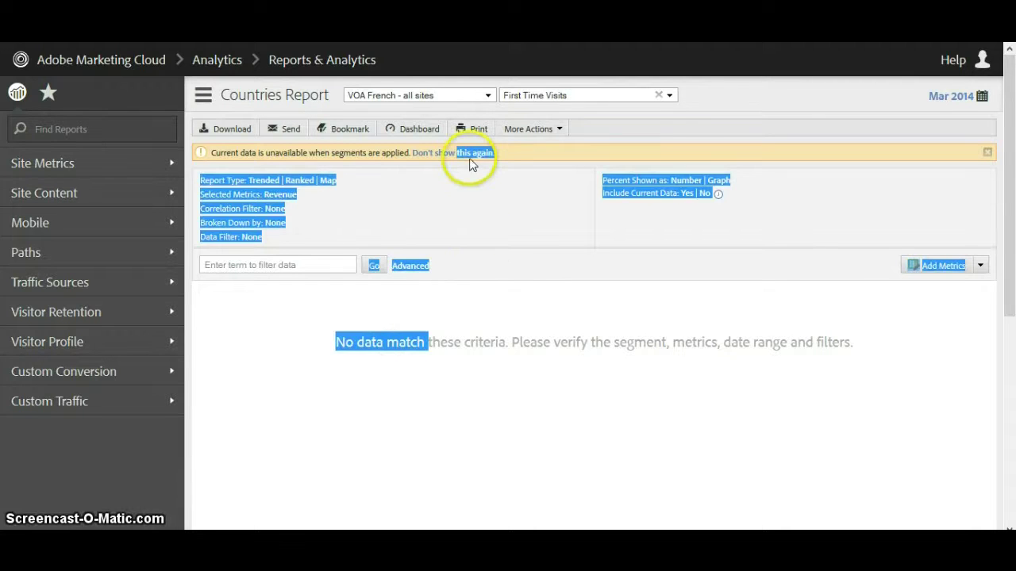
{"action": "left_click", "coordinate": [466, 206]}
{"action": "left_click", "coordinate": [408, 208]}
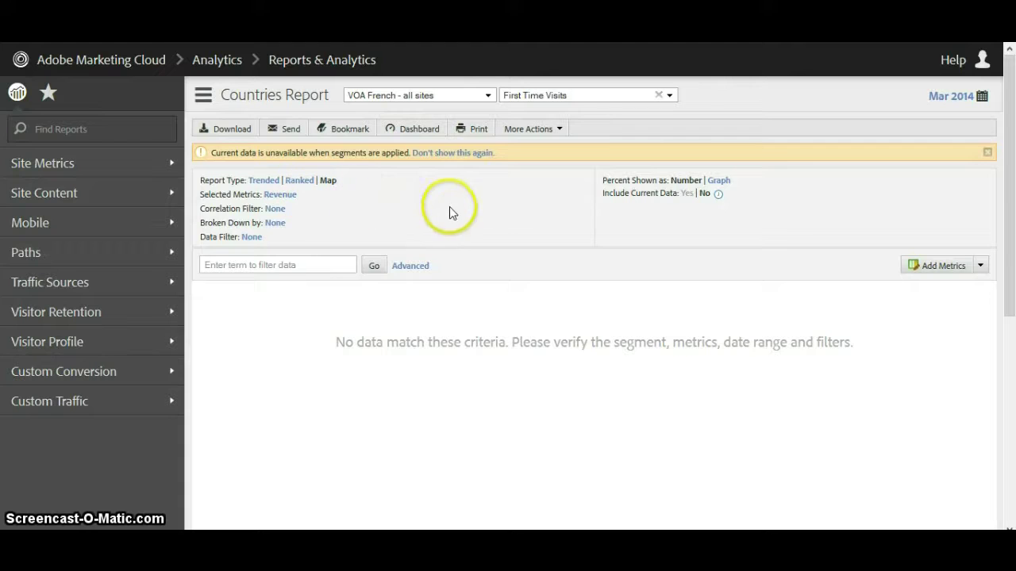
Swap Revenue for Bounce Rate on the First Time Visits Countries map and review the country list.
{"action": "left_click", "coordinate": [924, 267]}
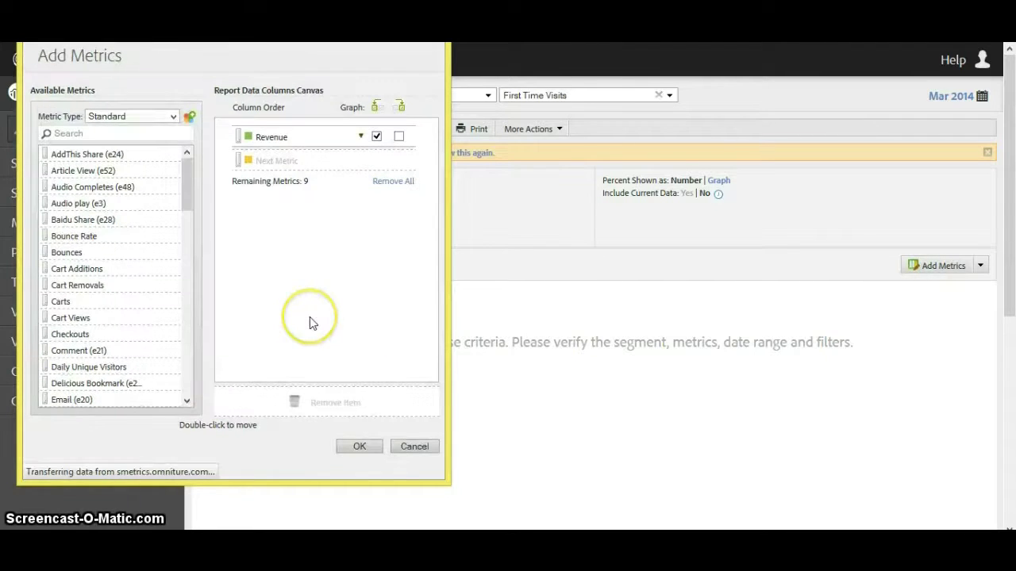
{"action": "double_click", "coordinate": [283, 132]}
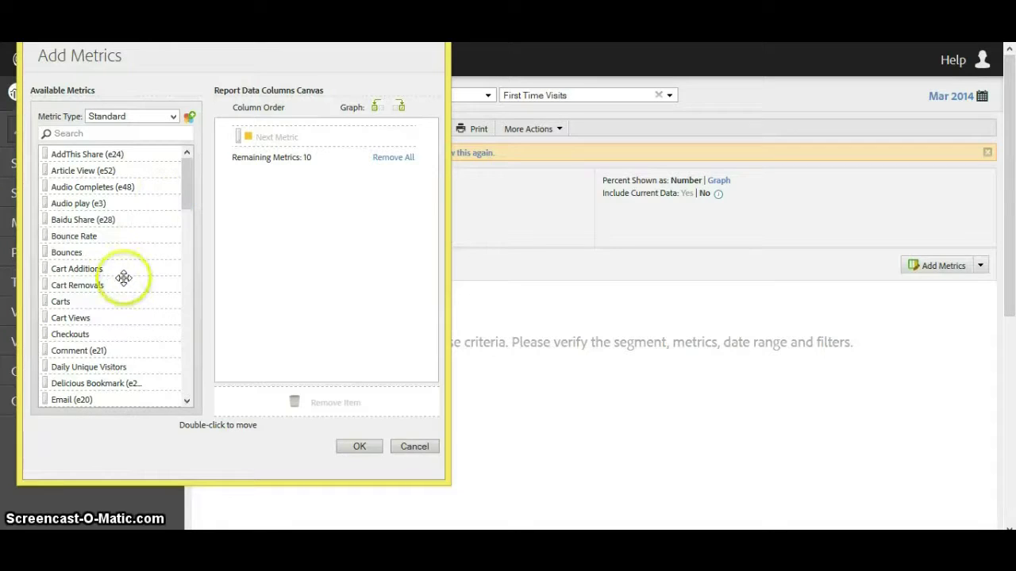
{"action": "double_click", "coordinate": [92, 235]}
{"action": "left_click", "coordinate": [360, 447]}
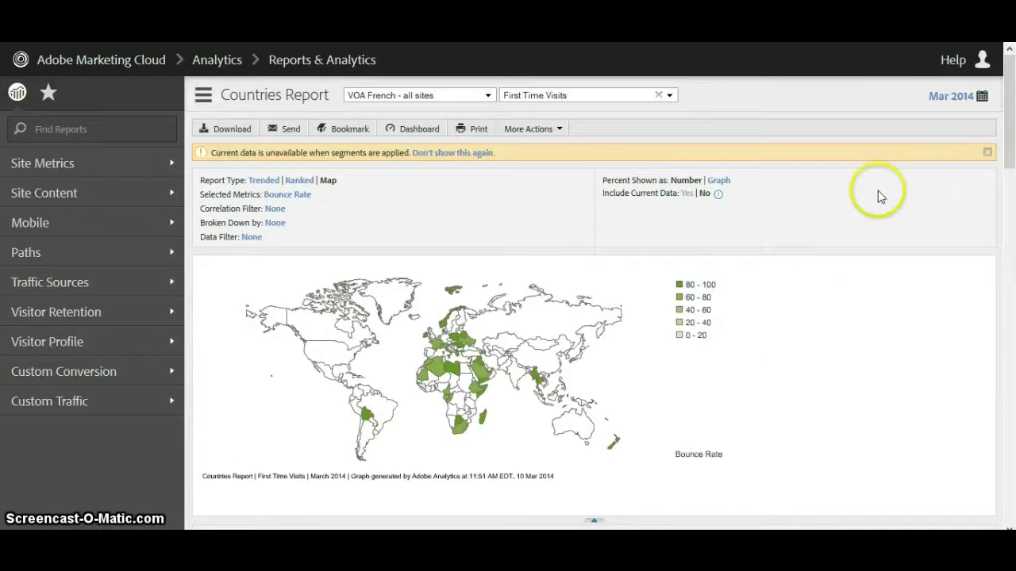
{"action": "scroll", "coordinate": [879, 194], "scroll_direction": "down", "scroll_amount": 3}
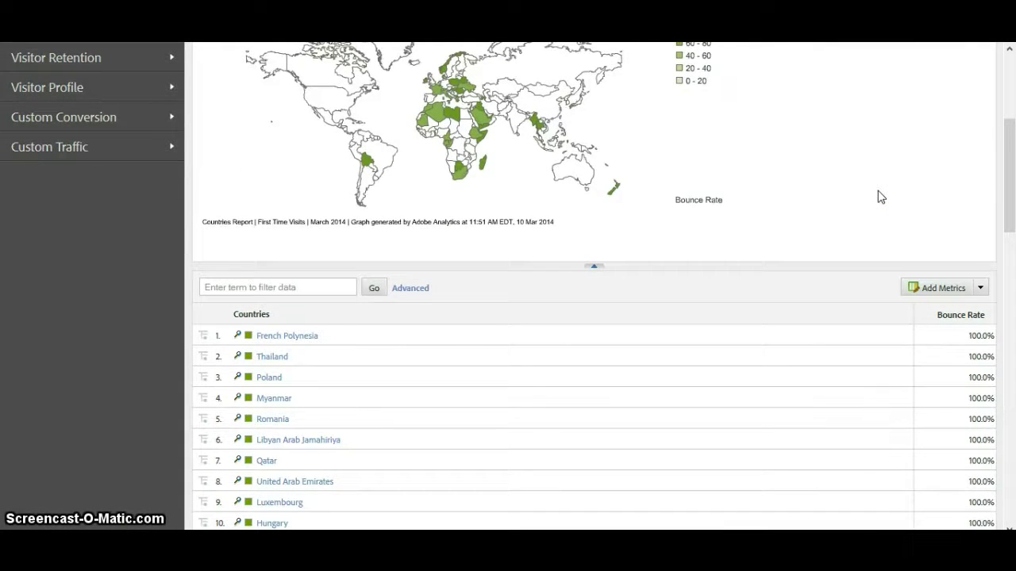
{"action": "scroll", "coordinate": [880, 197], "scroll_direction": "down", "scroll_amount": 2}
{"action": "scroll", "coordinate": [879, 192], "scroll_direction": "up", "scroll_amount": 5}
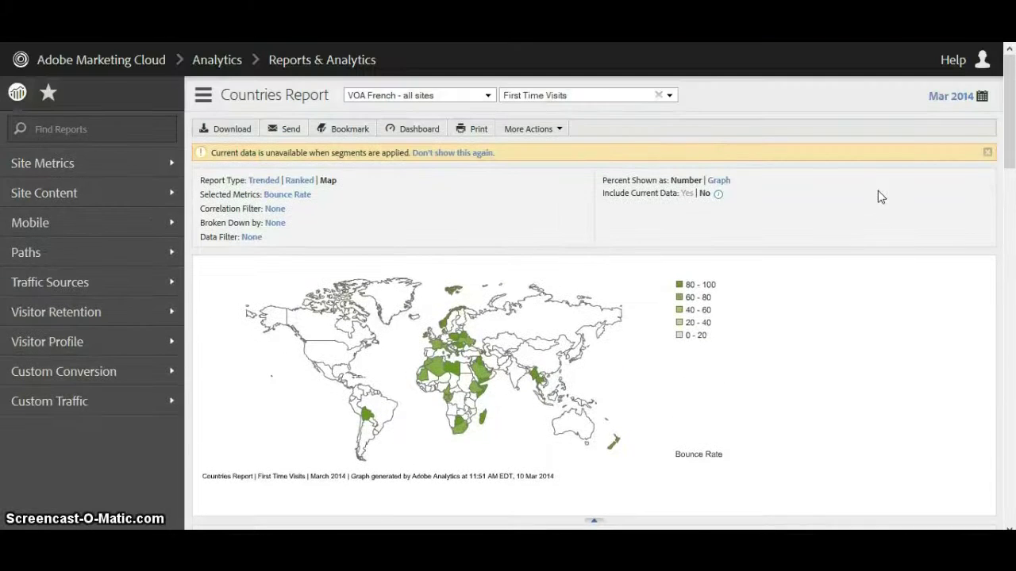
{"action": "scroll", "coordinate": [878, 197], "scroll_direction": "down", "scroll_amount": 1}
{"action": "scroll", "coordinate": [877, 197], "scroll_direction": "up", "scroll_amount": 1}
{"action": "left_click", "coordinate": [588, 192]}
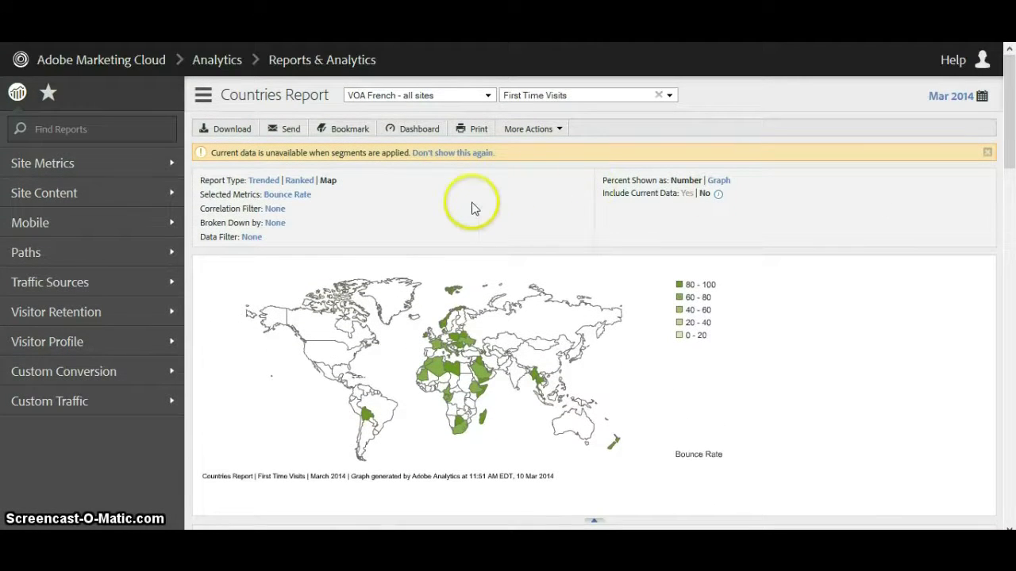
{"action": "left_click", "coordinate": [412, 131]}
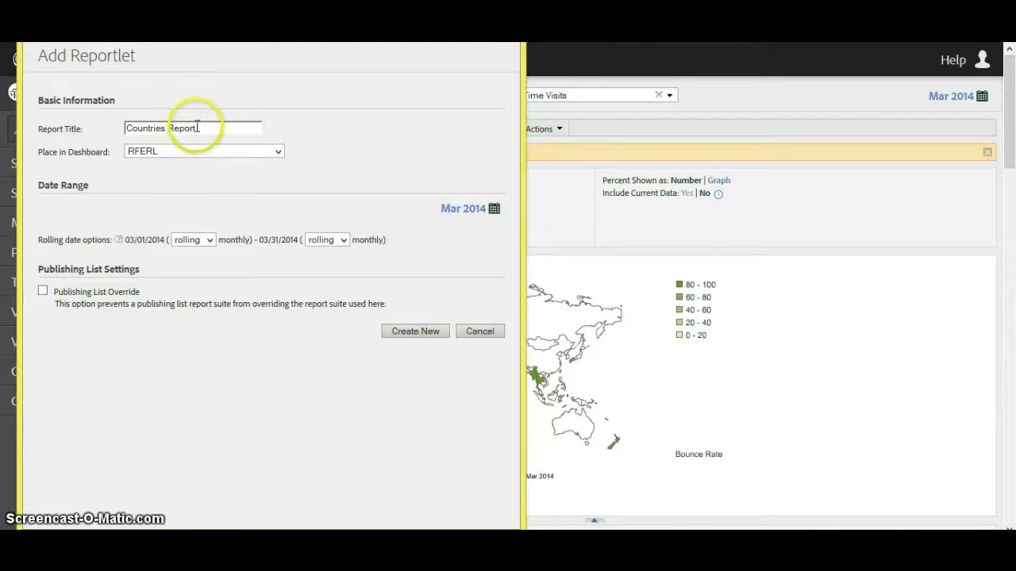
{"action": "left_click", "coordinate": [202, 152]}
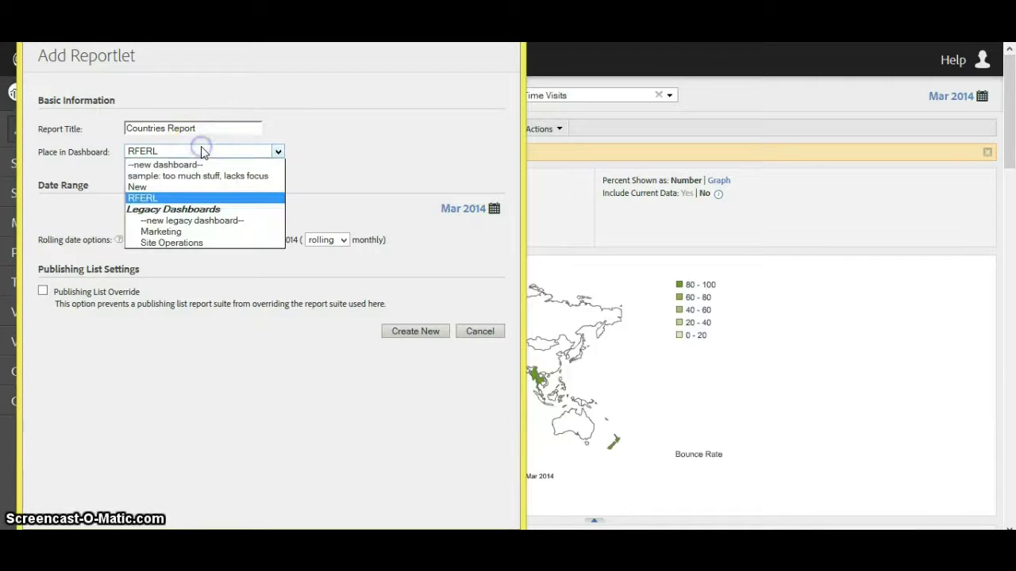
{"action": "left_click", "coordinate": [169, 197]}
{"action": "left_click", "coordinate": [336, 172]}
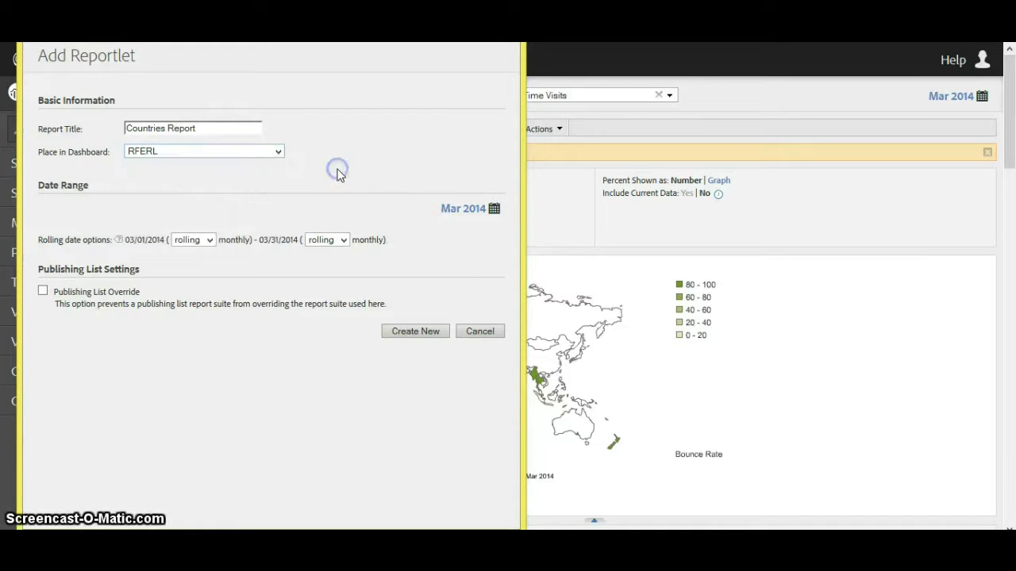
{"action": "left_click", "coordinate": [183, 177]}
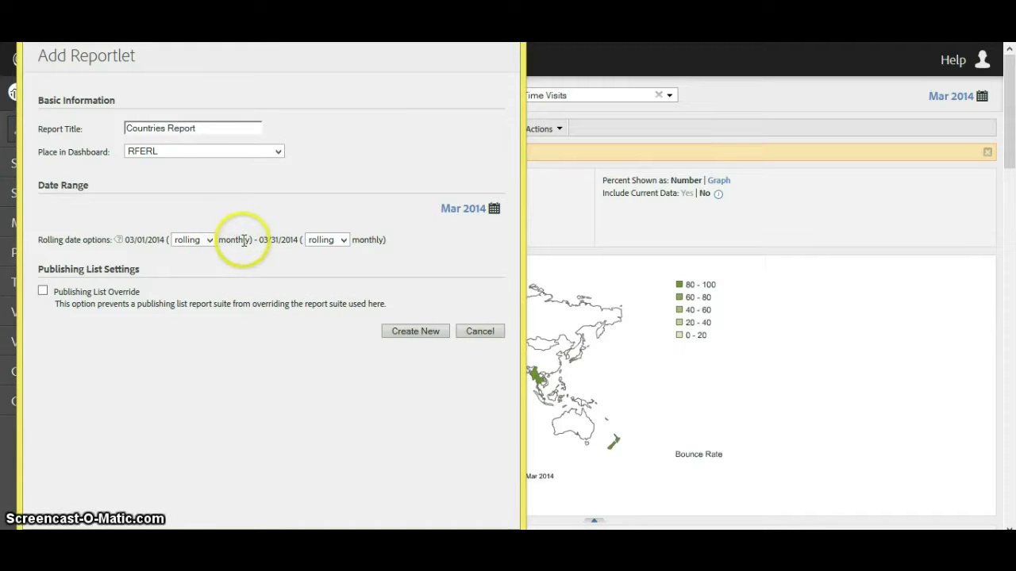
{"action": "left_click", "coordinate": [211, 240]}
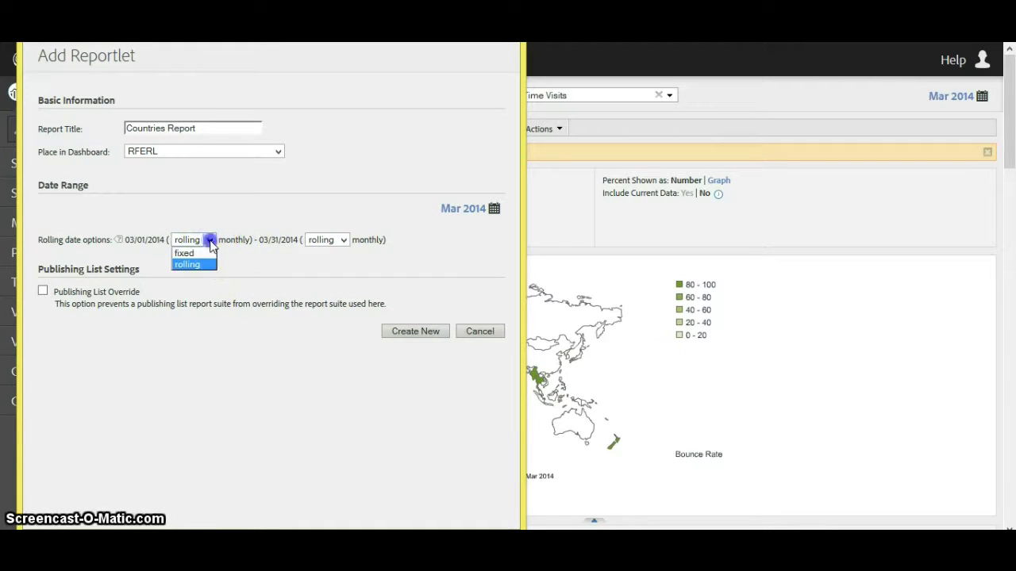
{"action": "left_click", "coordinate": [237, 184]}
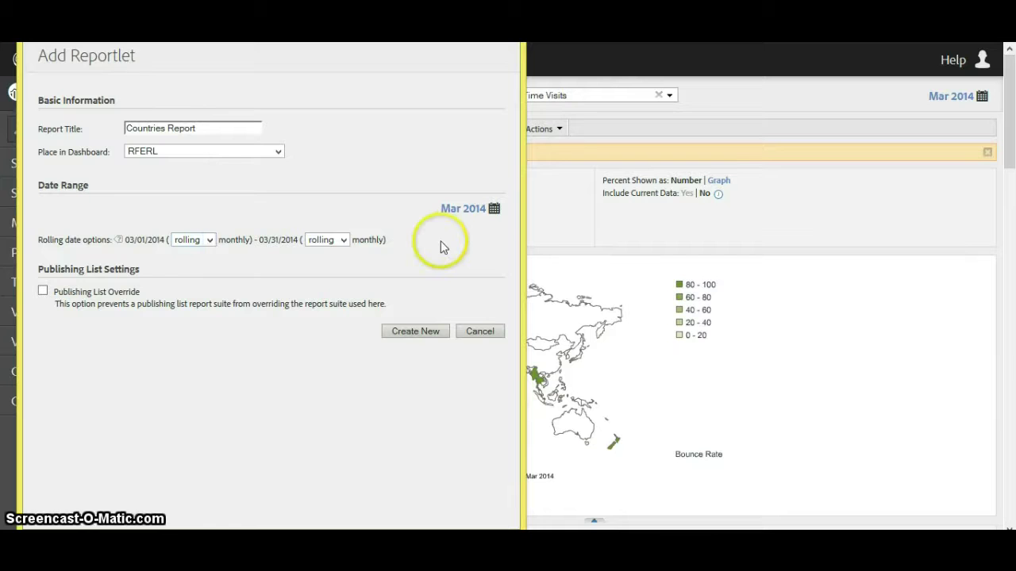
{"action": "left_click", "coordinate": [465, 210]}
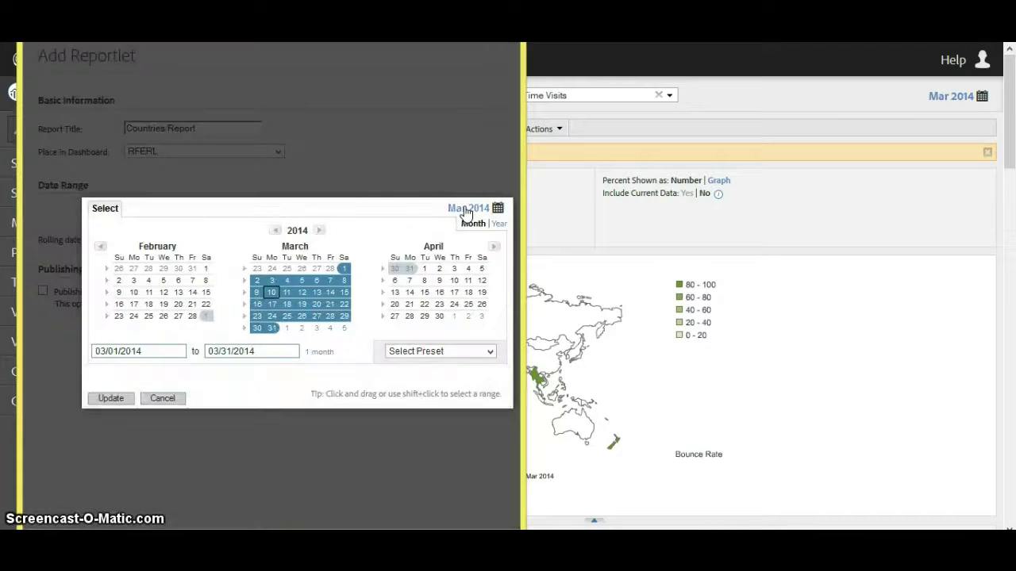
{"action": "left_click", "coordinate": [462, 351]}
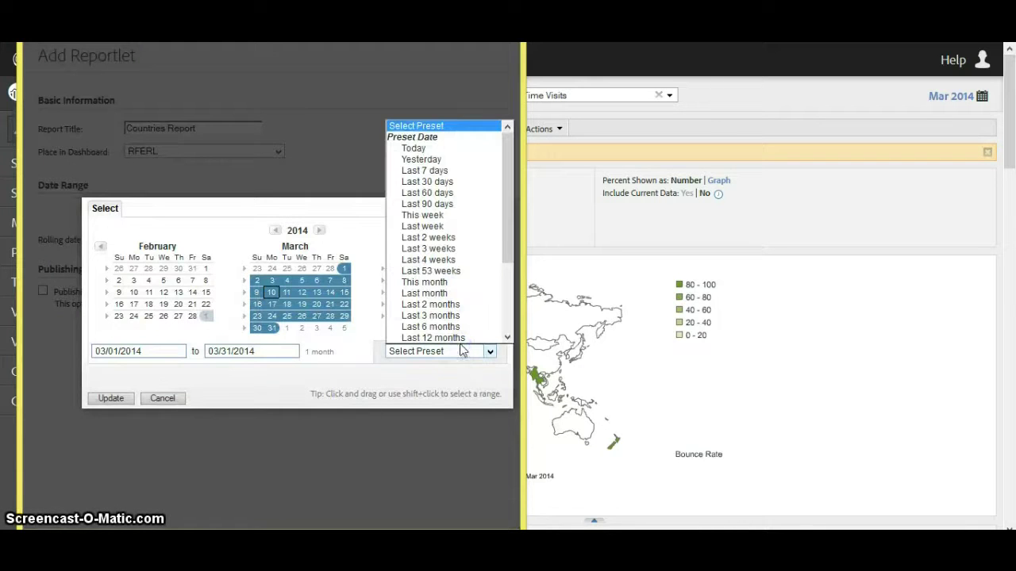
{"action": "left_click", "coordinate": [442, 162]}
{"action": "left_click", "coordinate": [109, 398]}
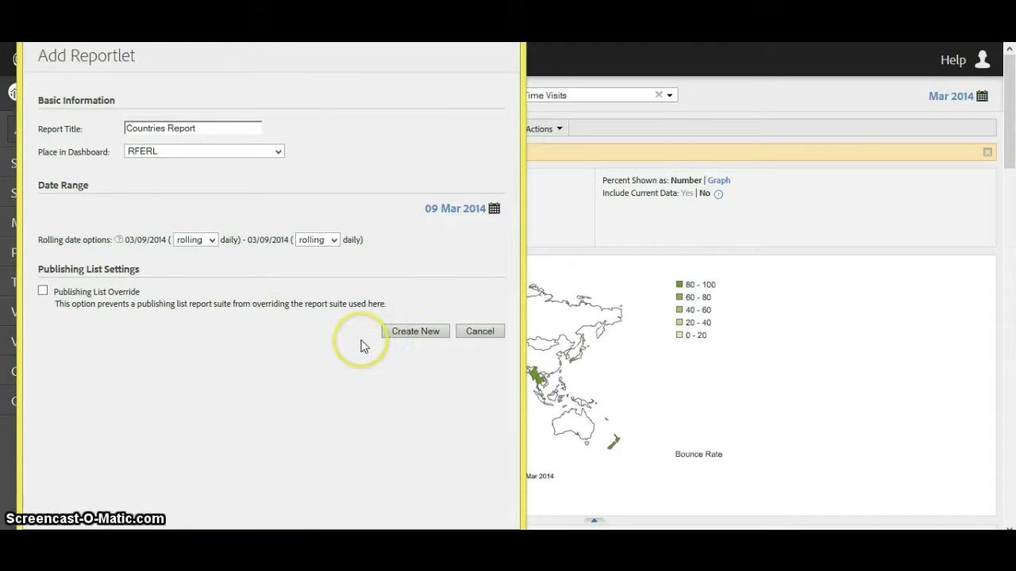
{"action": "left_click", "coordinate": [473, 336]}
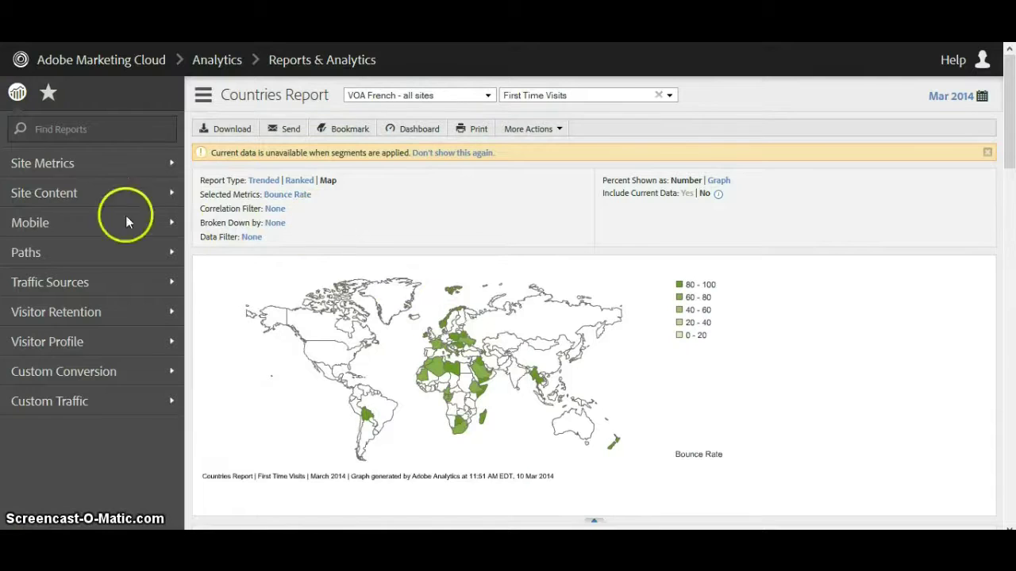
Open the Site Content > Pages report for March 2014 First Time Visits.
{"action": "left_click", "coordinate": [67, 198]}
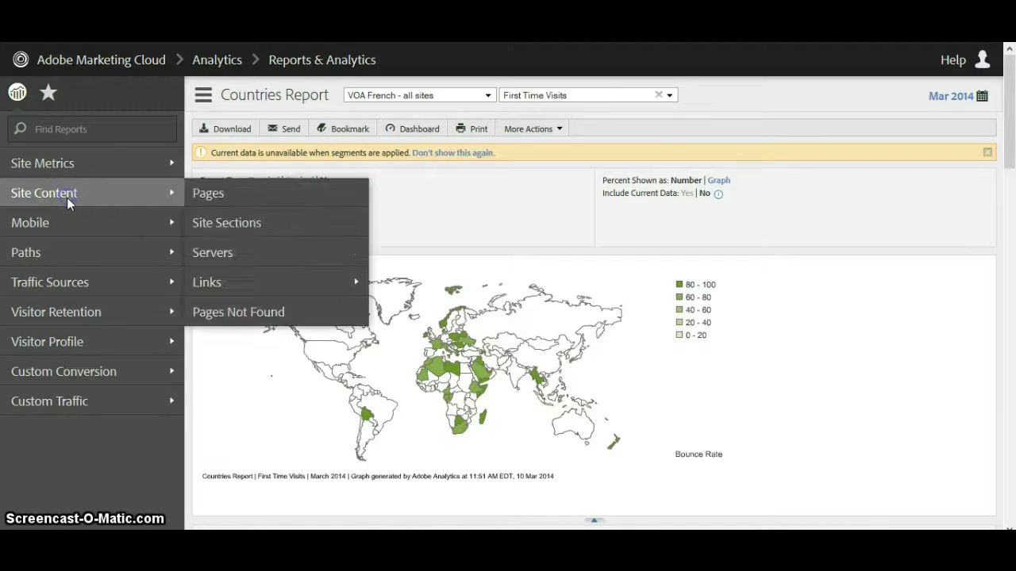
{"action": "left_click", "coordinate": [229, 199]}
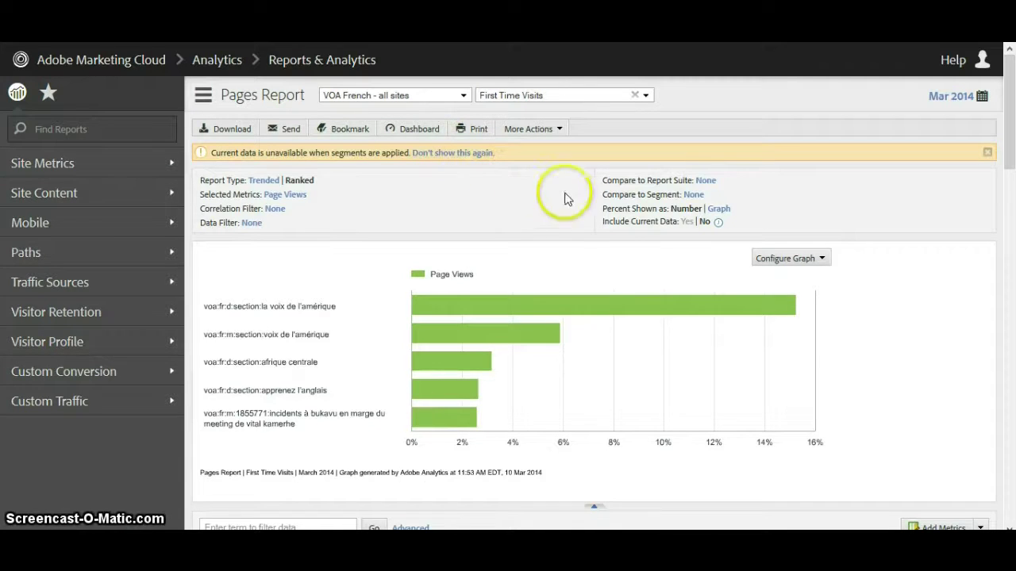
{"action": "left_click", "coordinate": [694, 196]}
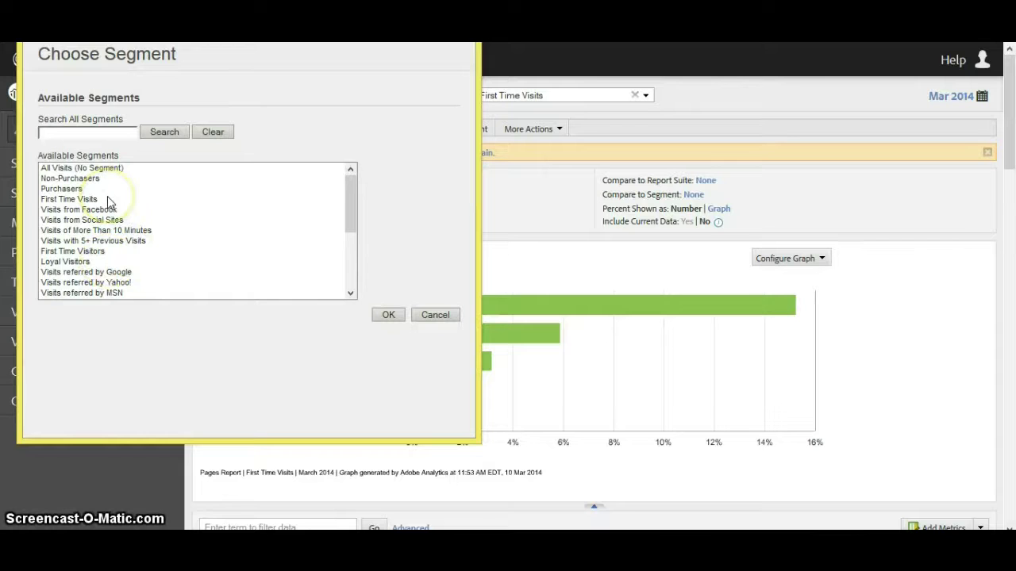
Compare First Time Visits page views against the Visits with 5+ Previous Visits segment.
{"action": "left_click", "coordinate": [101, 240]}
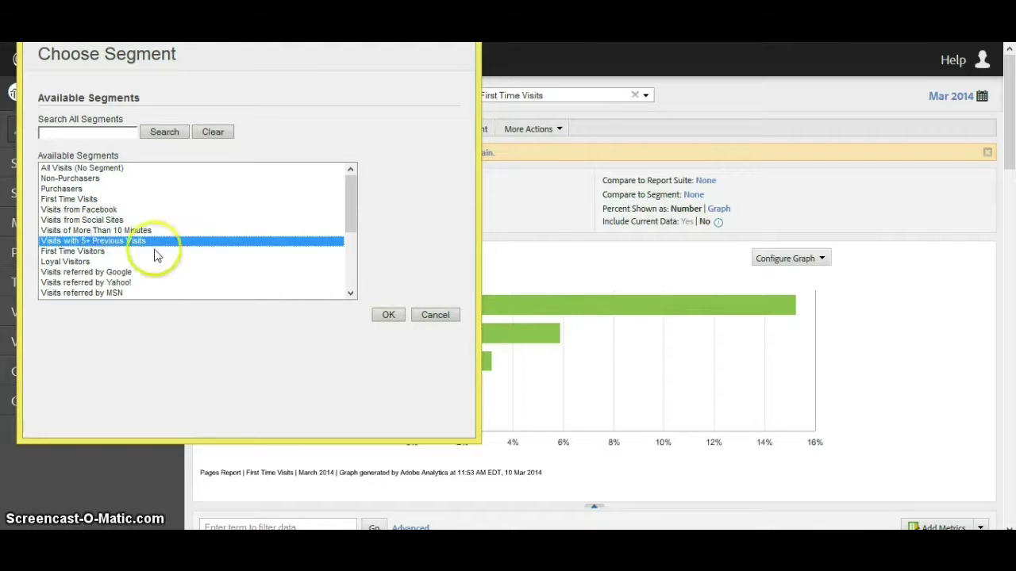
{"action": "left_click", "coordinate": [392, 315]}
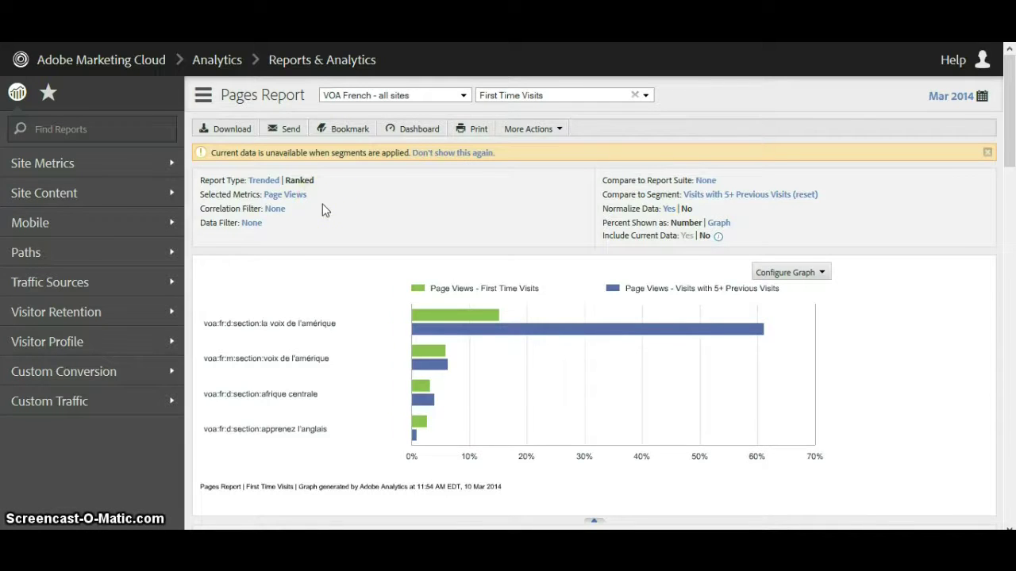
{"action": "scroll", "coordinate": [322, 210], "scroll_direction": "down", "scroll_amount": 1}
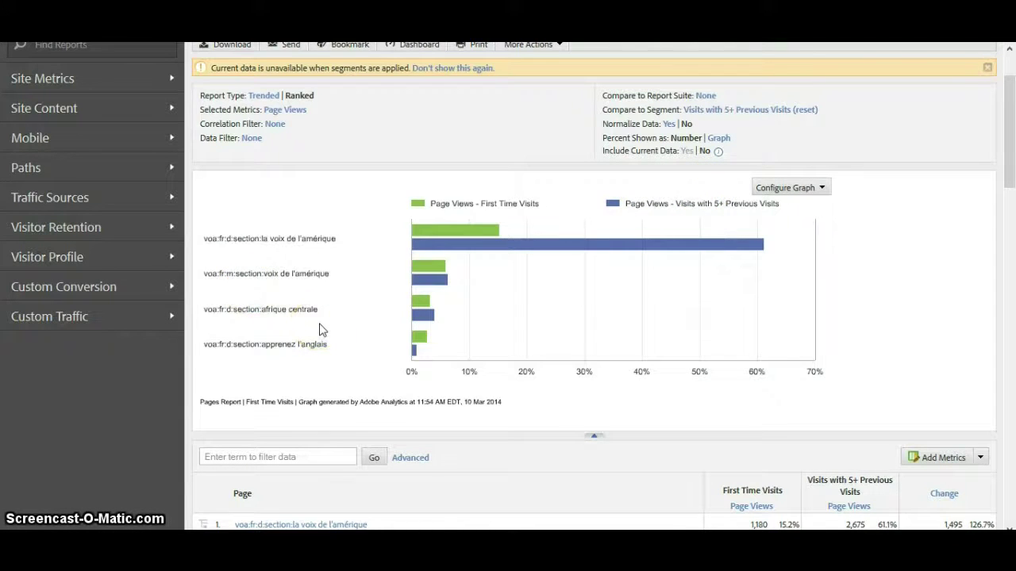
{"action": "scroll", "coordinate": [323, 331], "scroll_direction": "down", "scroll_amount": 1}
{"action": "mouse_move", "coordinate": [420, 296]}
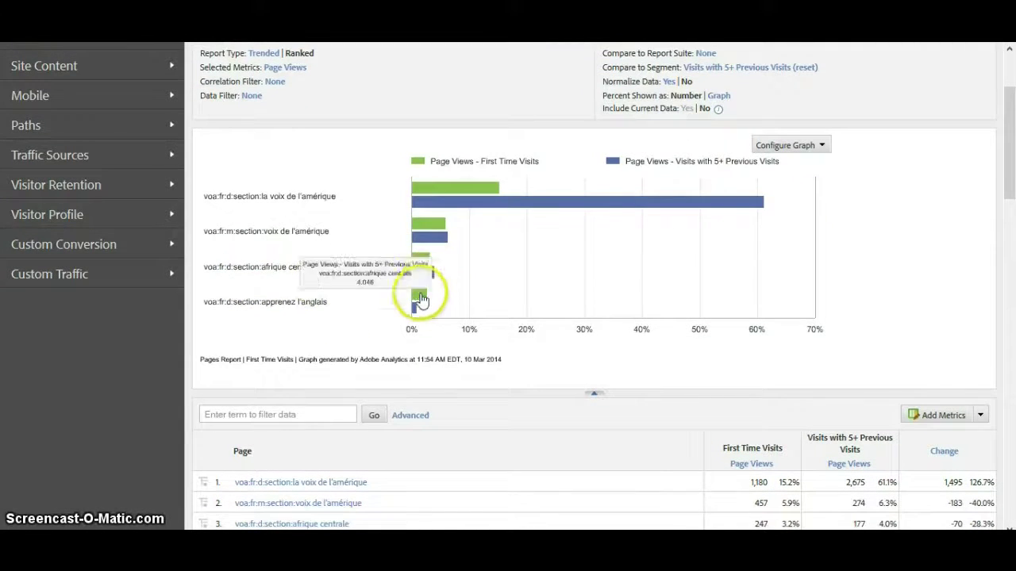
{"action": "scroll", "coordinate": [365, 238], "scroll_direction": "down", "scroll_amount": 4}
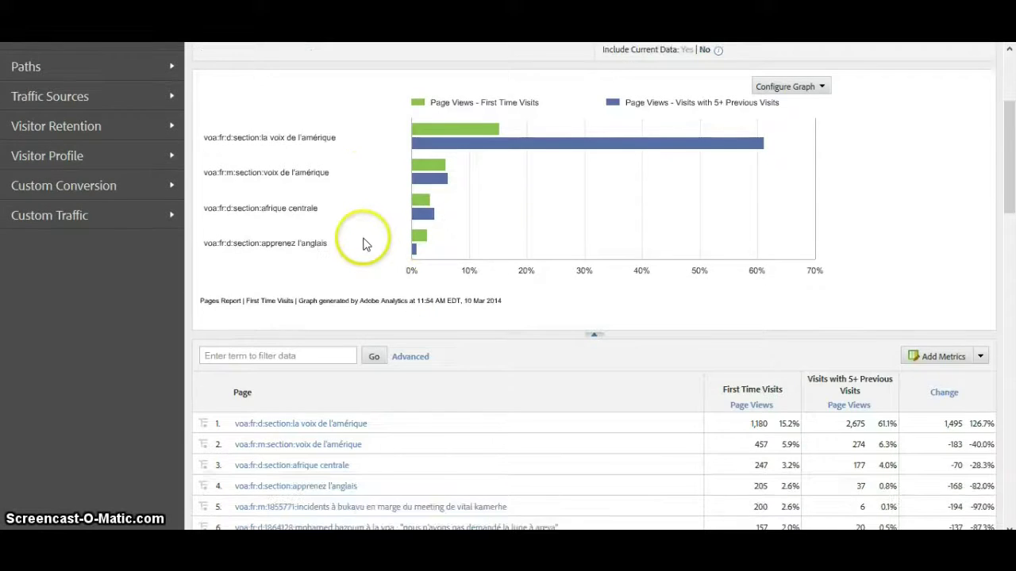
{"action": "scroll", "coordinate": [365, 242], "scroll_direction": "down", "scroll_amount": 5}
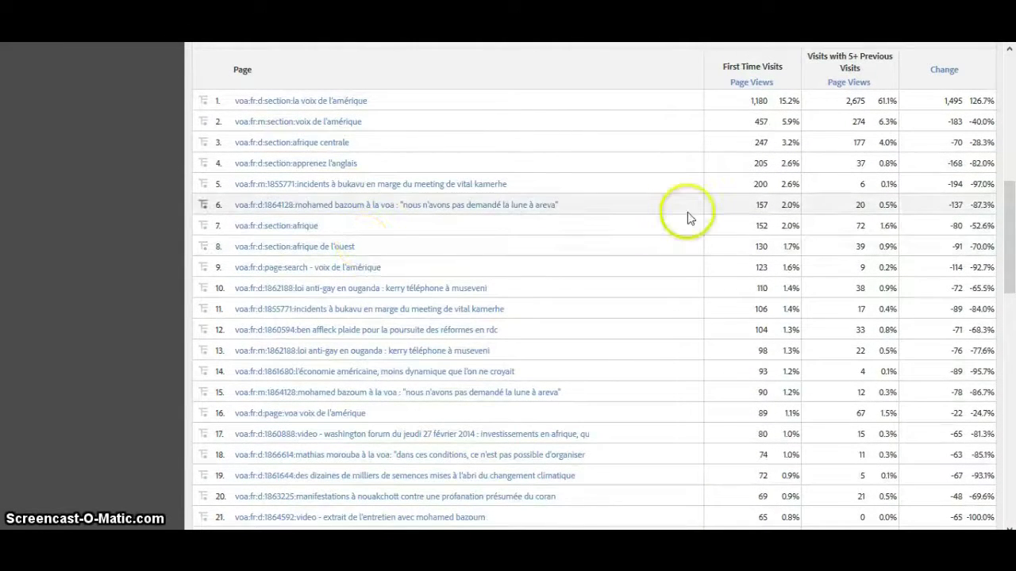
{"action": "scroll", "coordinate": [688, 246], "scroll_direction": "up", "scroll_amount": 9}
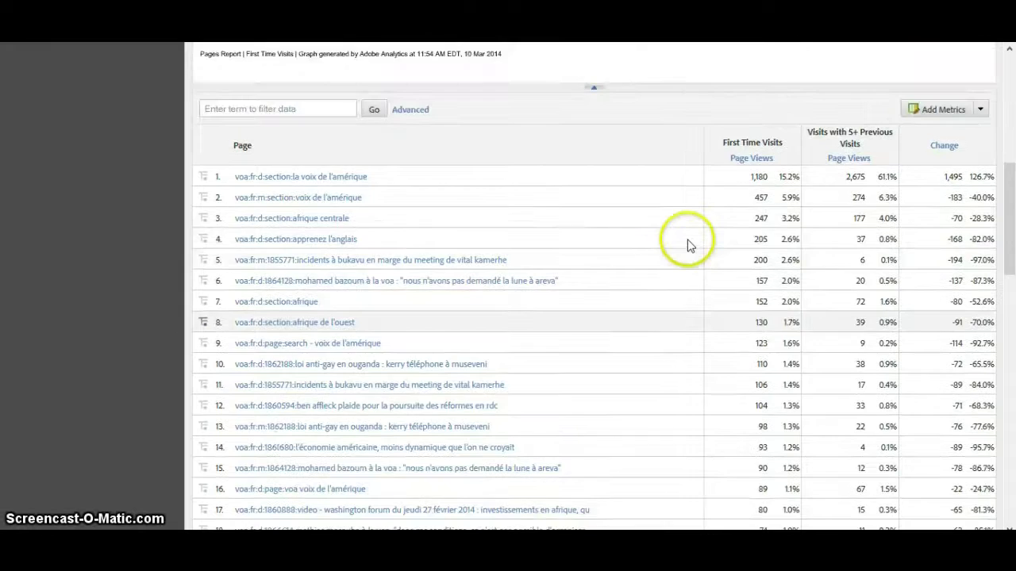
{"action": "scroll", "coordinate": [688, 245], "scroll_direction": "up", "scroll_amount": 1}
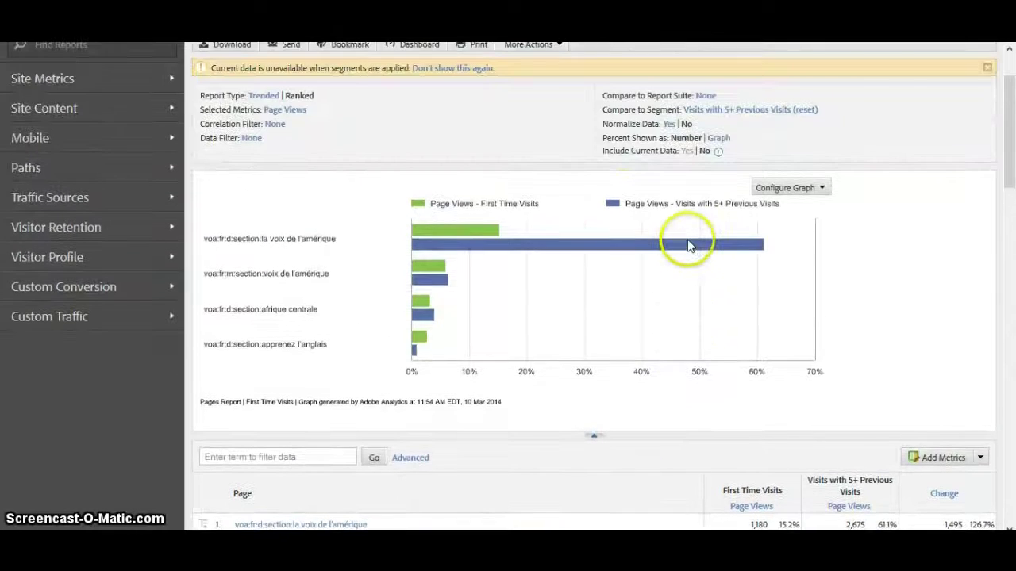